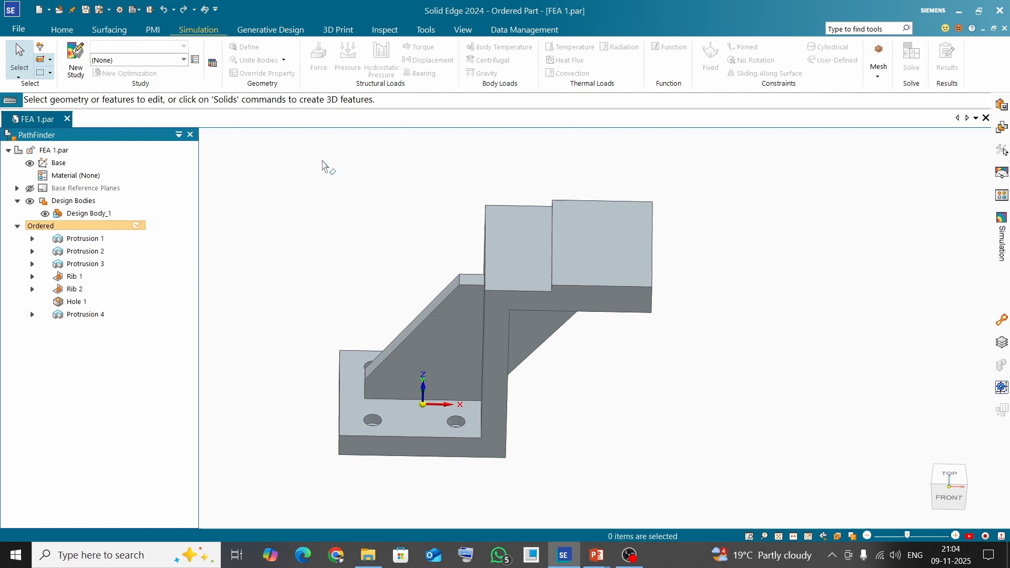
Create a new Linear Static study with a Tetrahedral mesh type
click(78, 55)
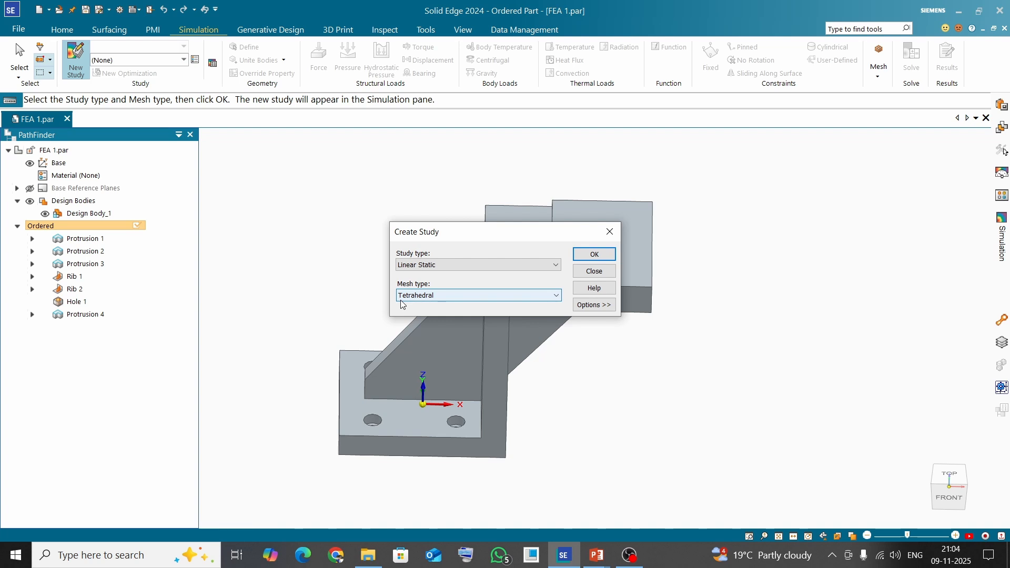
click(602, 257)
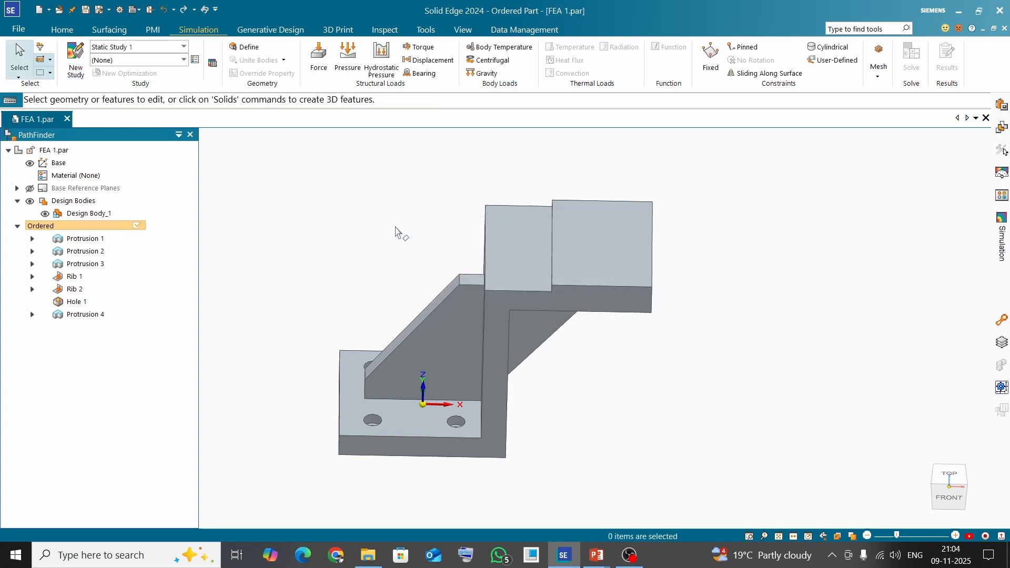
Assign Steel as the part material for the study
click(184, 60)
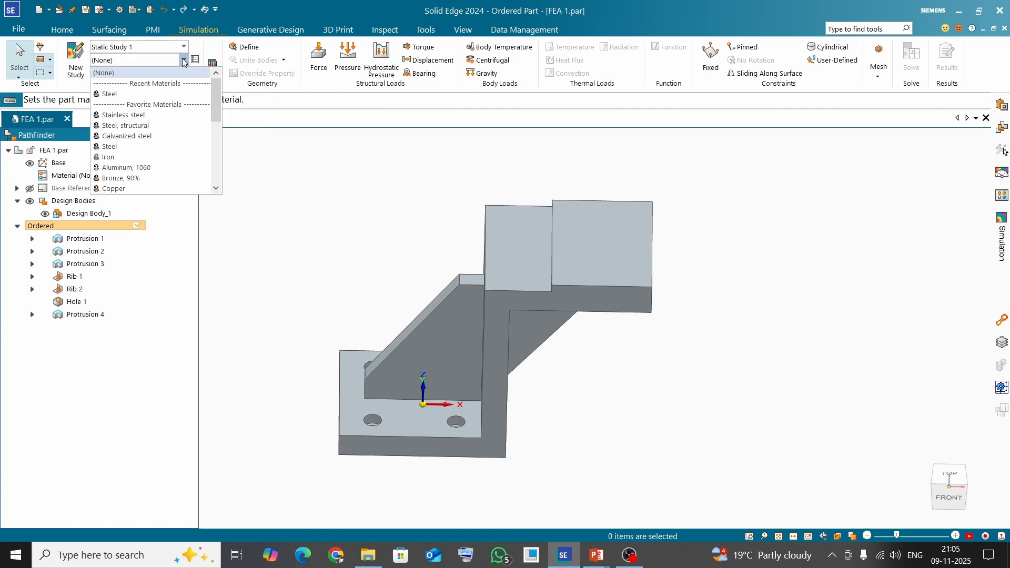
click(125, 93)
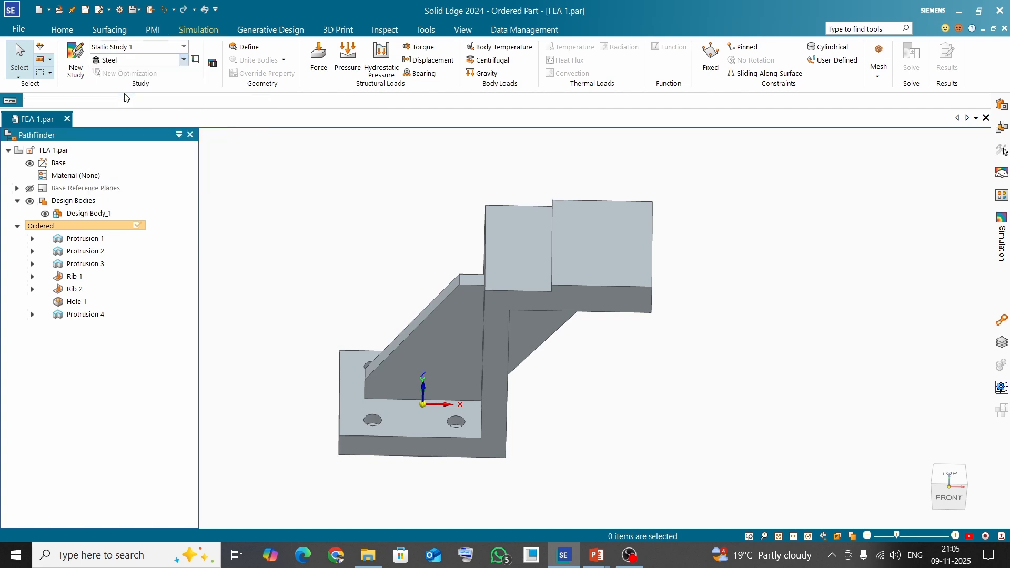
middle_drag(360, 227, 301, 226)
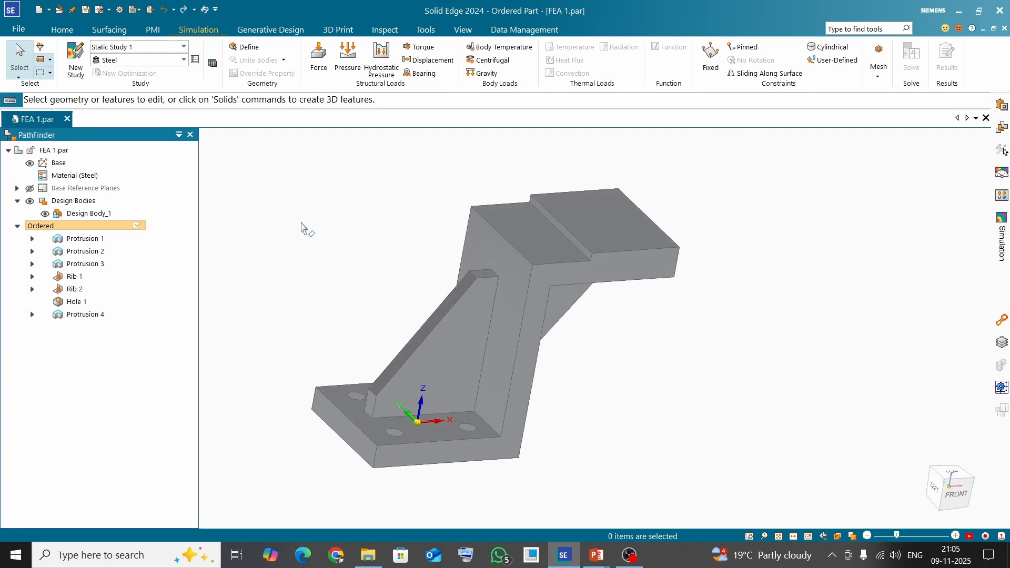
Open the Material Table to review the Steel properties and close it without changes
right_click(76, 177)
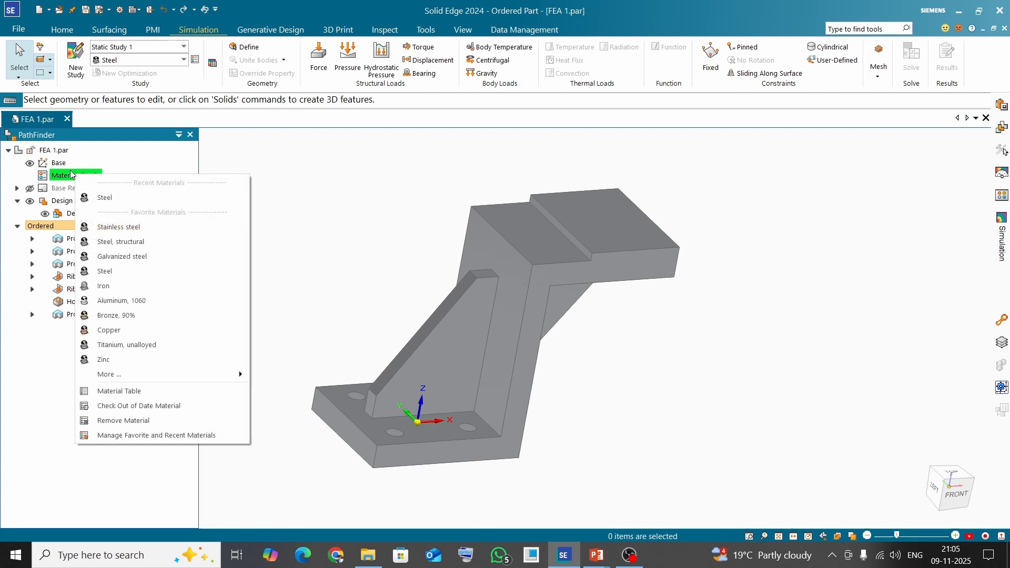
click(386, 216)
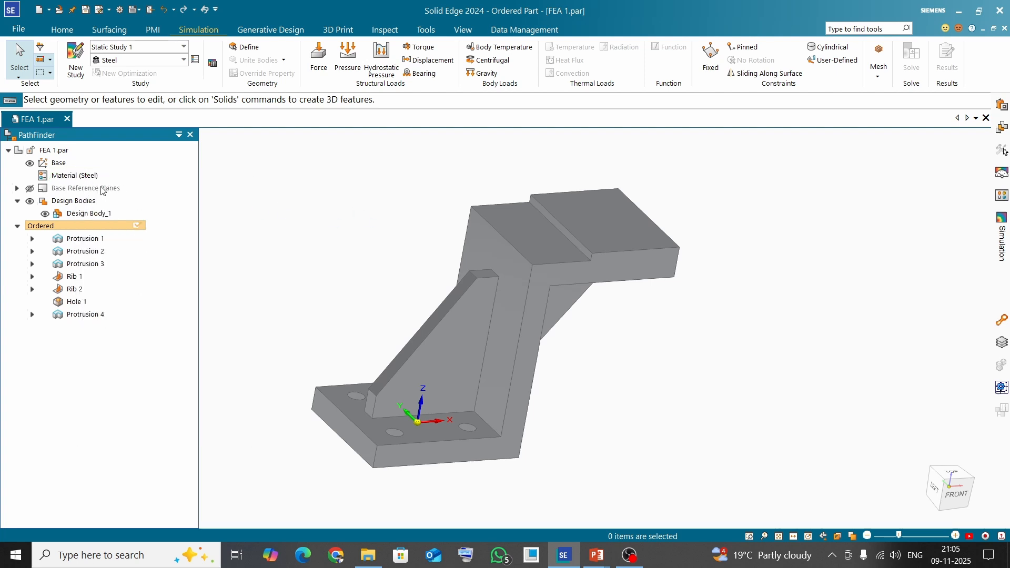
right_click(72, 179)
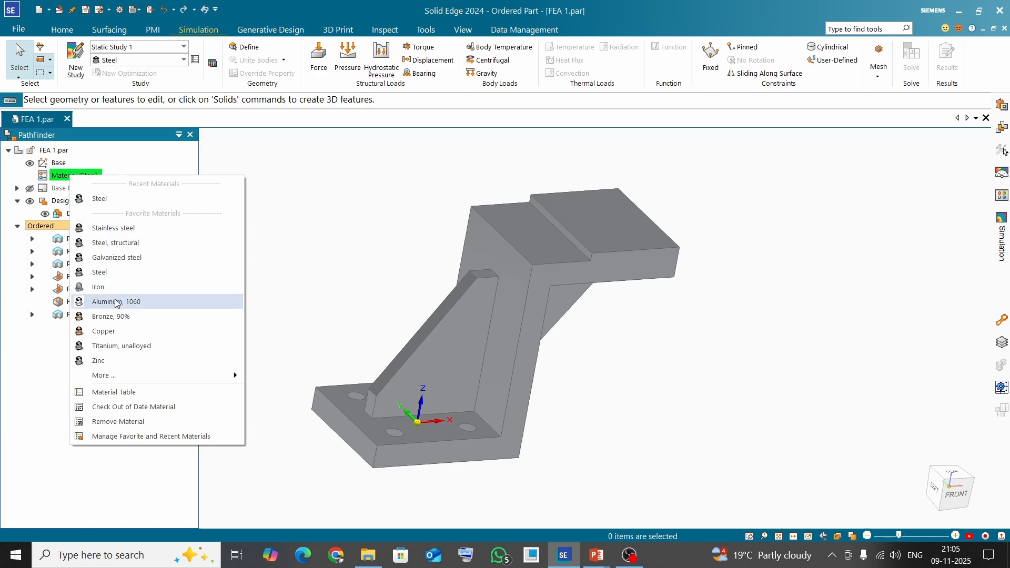
click(114, 393)
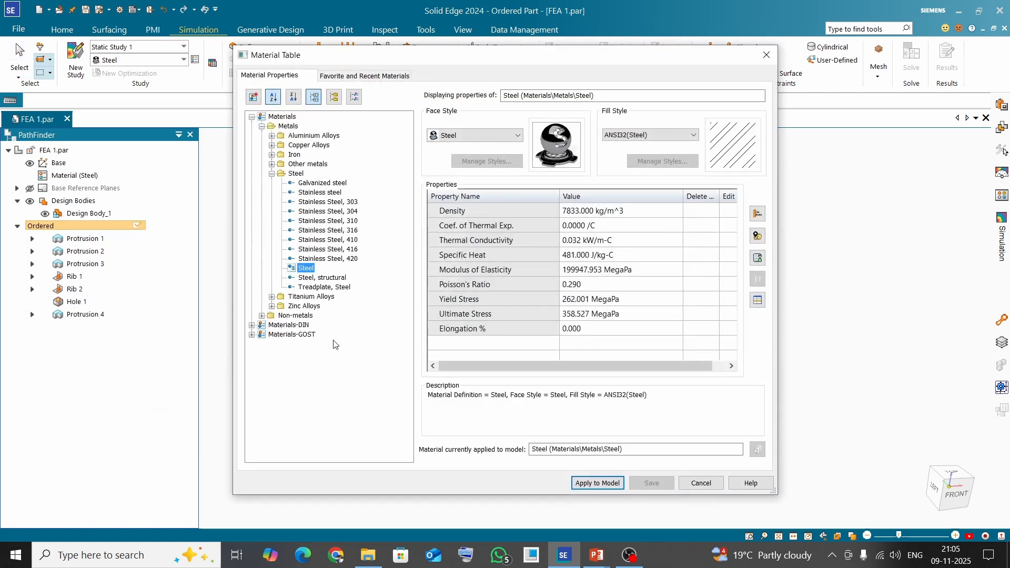
click(700, 483)
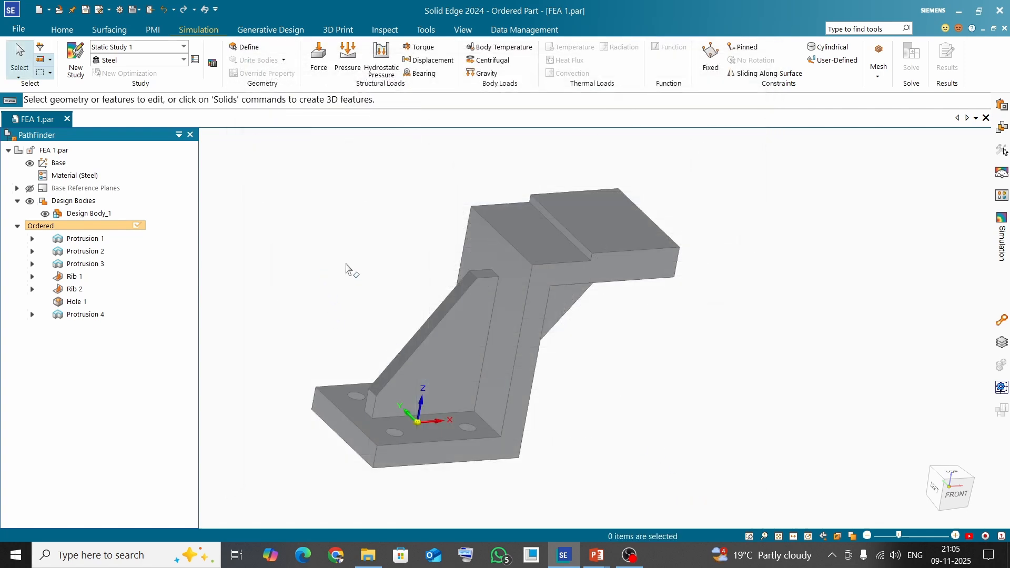
Switch to PowerPoint to view the FEA workflow slide and return to Solid Edge
key(alt+Tab)
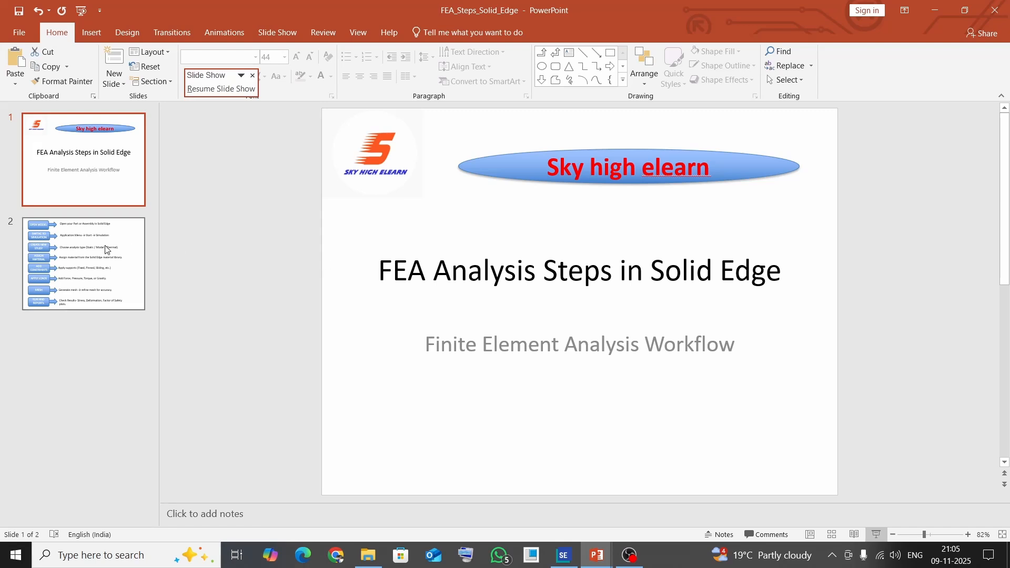
click(62, 243)
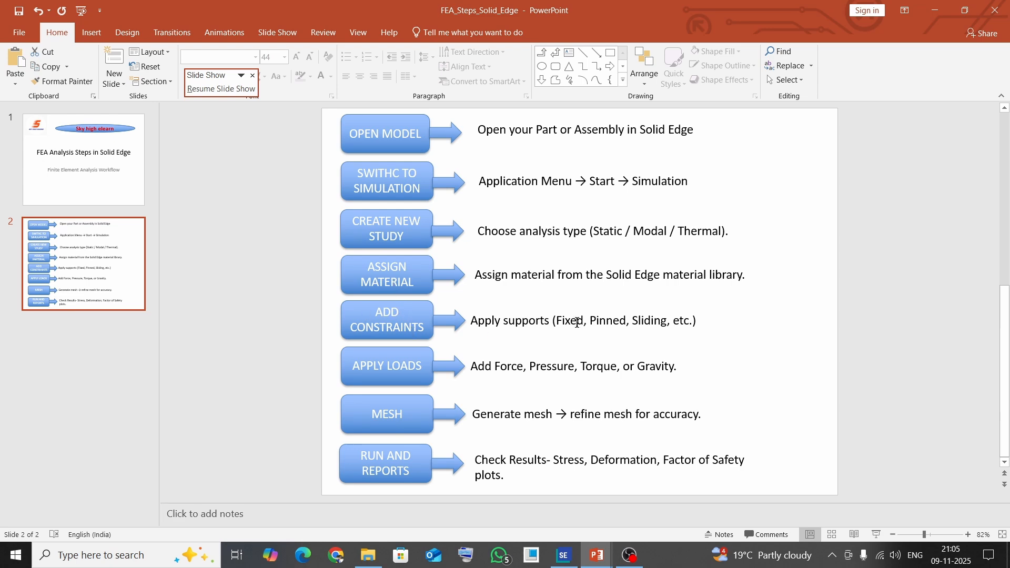
key(alt+Tab)
Start a Fixed constraint selecting by feature and pick the two front mounting holes on the base plate
middle_drag(401, 333, 367, 382)
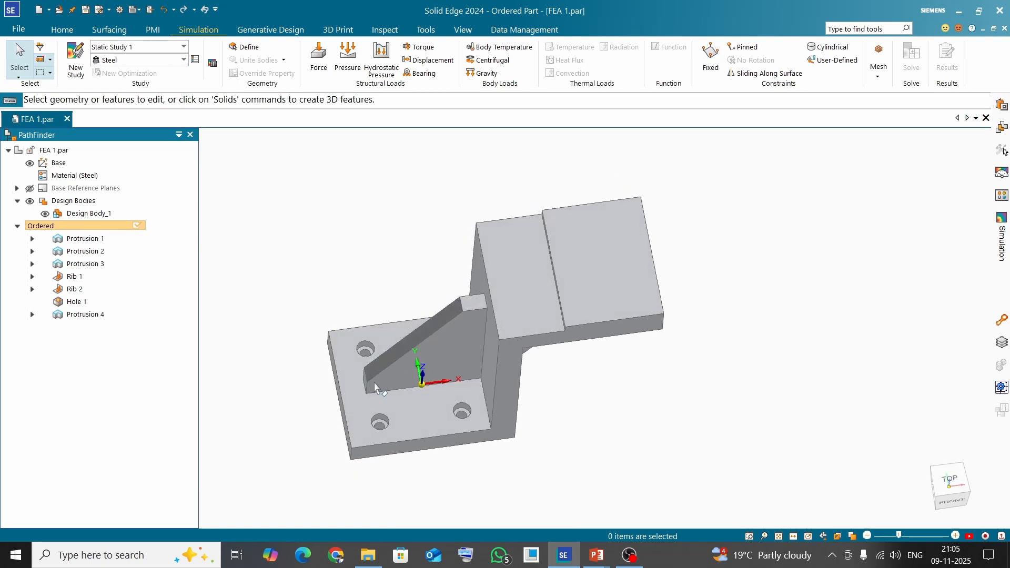
scroll(392, 388, up, 3)
scroll(379, 345, up, 5)
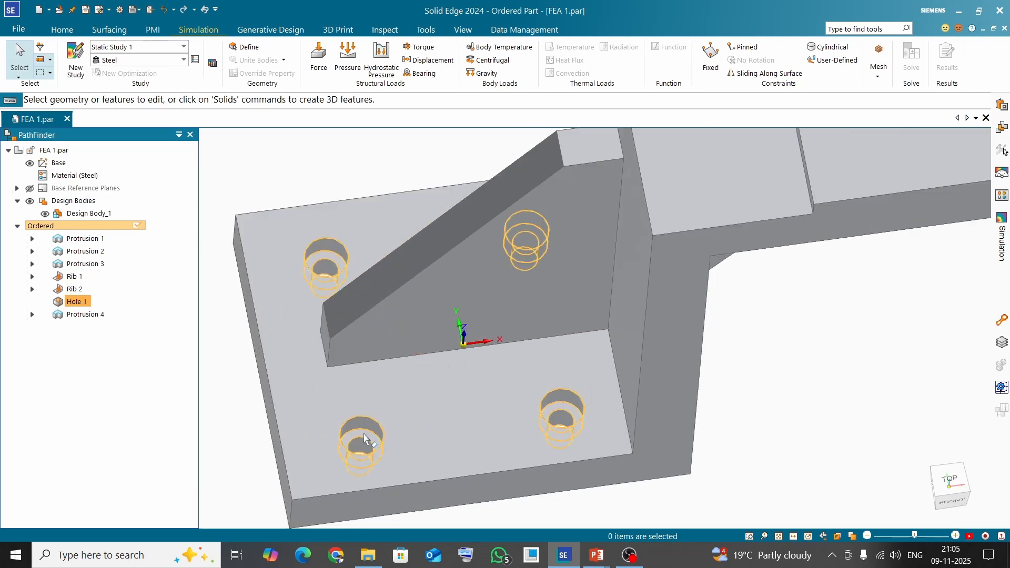
scroll(388, 374, down, 3)
mouse_move(387, 374)
middle_down()
mouse_move(383, 289)
mouse_move(395, 360)
middle_up()
scroll(387, 420, up, 4)
scroll(379, 421, down, 6)
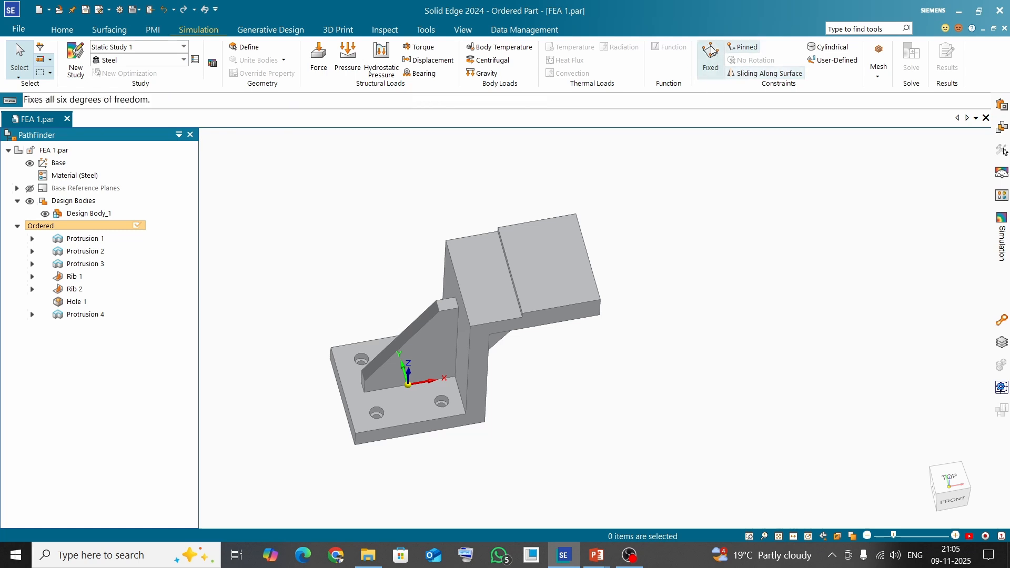
click(712, 63)
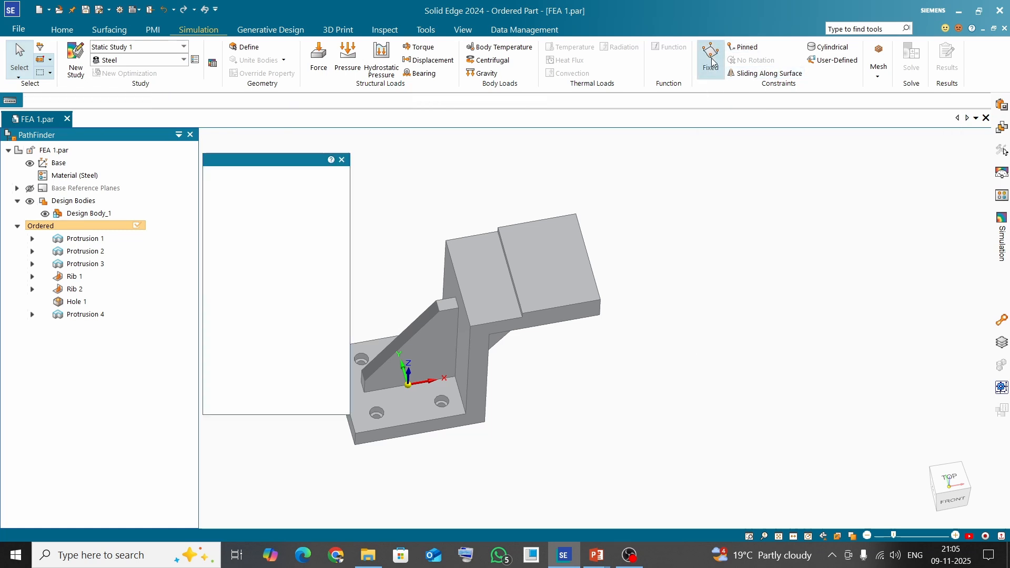
scroll(742, 311, down, 2)
scroll(573, 391, up, 2)
scroll(573, 391, up, 2)
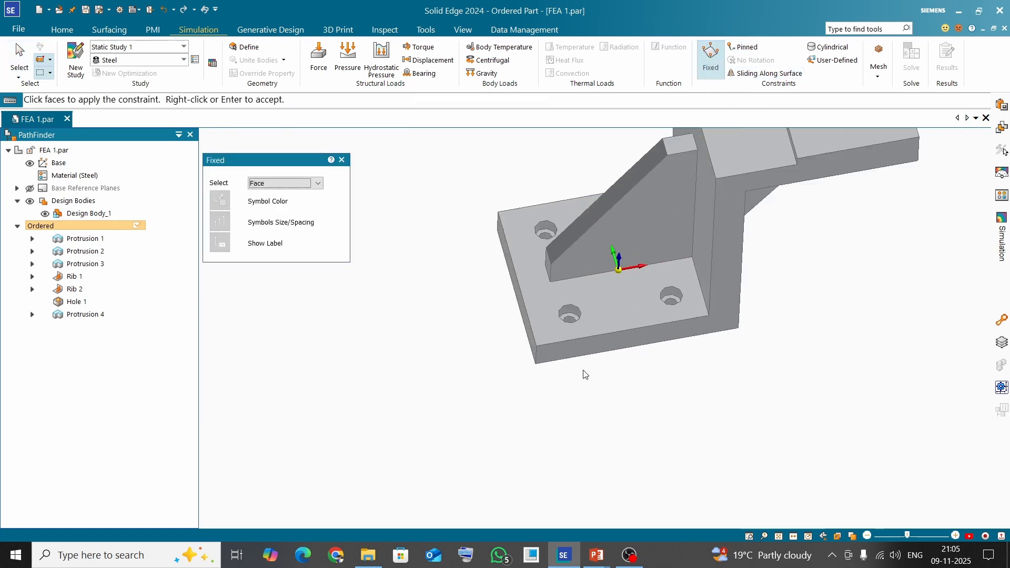
click(319, 183)
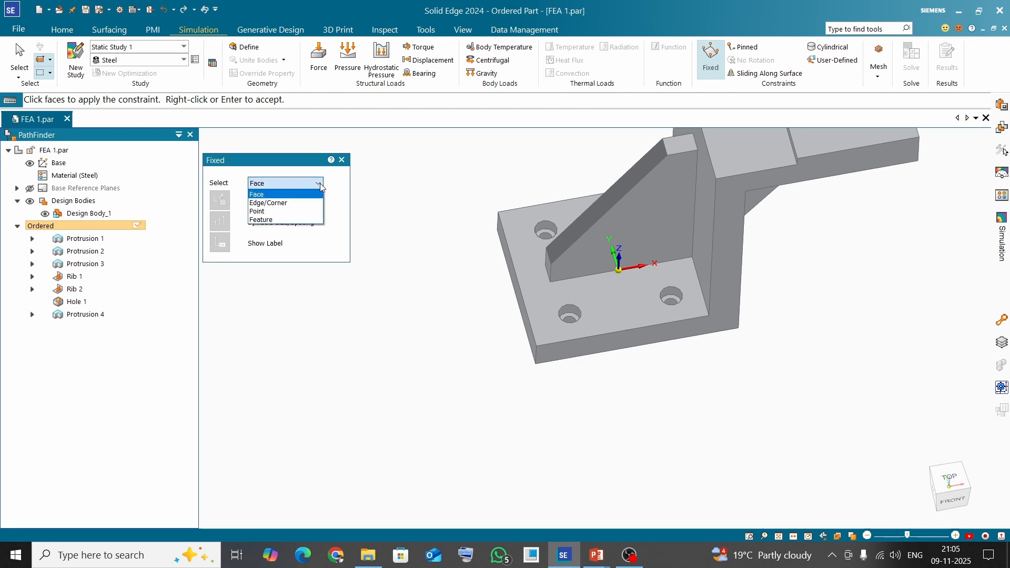
click(283, 219)
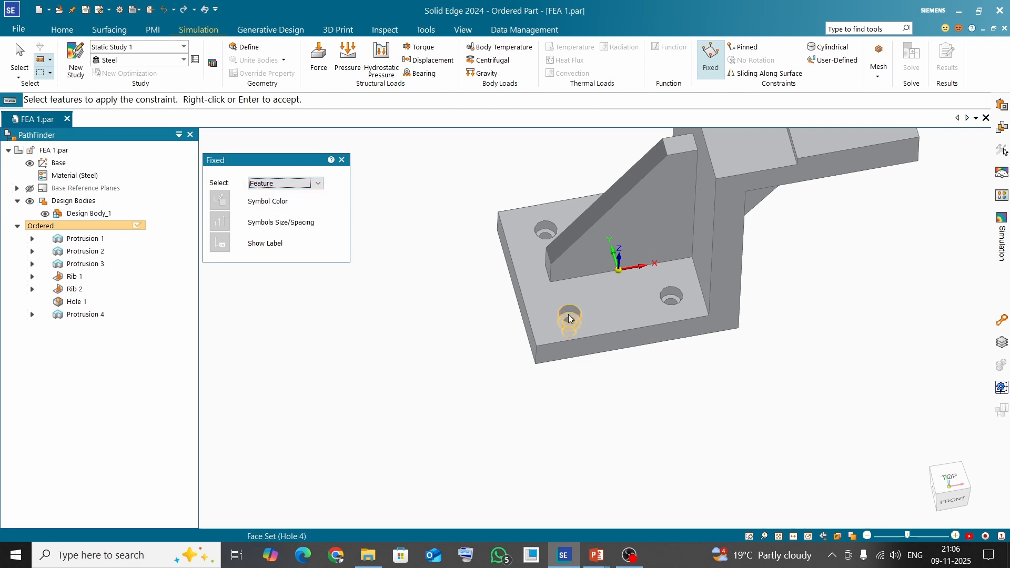
click(569, 316)
click(671, 297)
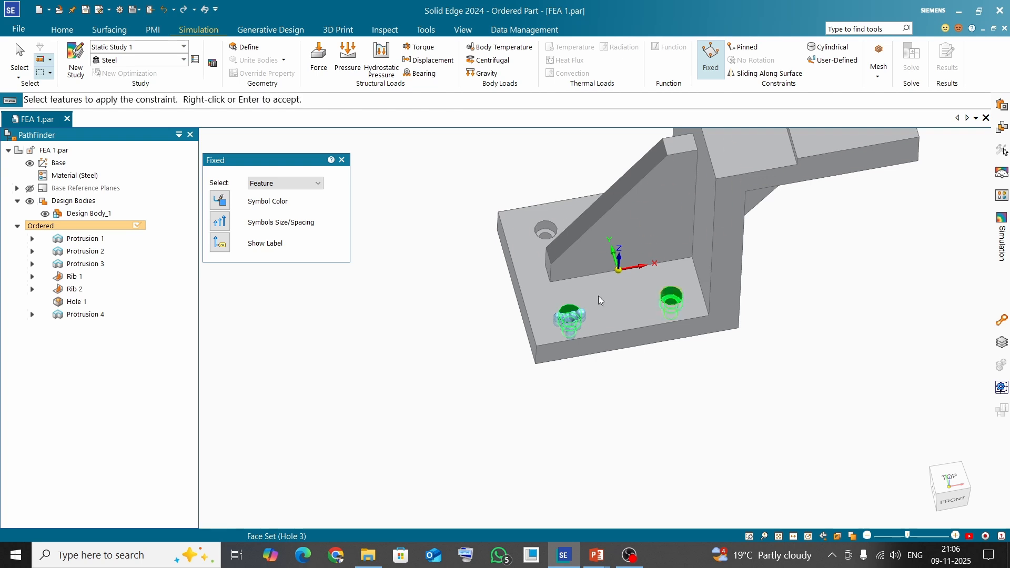
Add the remaining two mounting holes to the Fixed constraint and accept it
scroll(547, 233, up, 3)
click(551, 240)
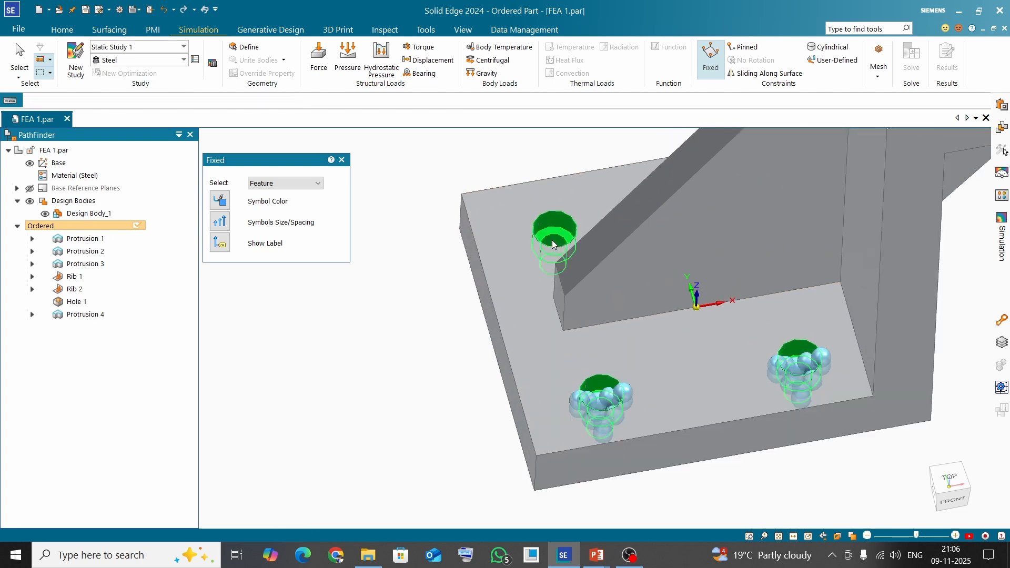
scroll(558, 227, down, 3)
middle_drag(565, 219, 675, 202)
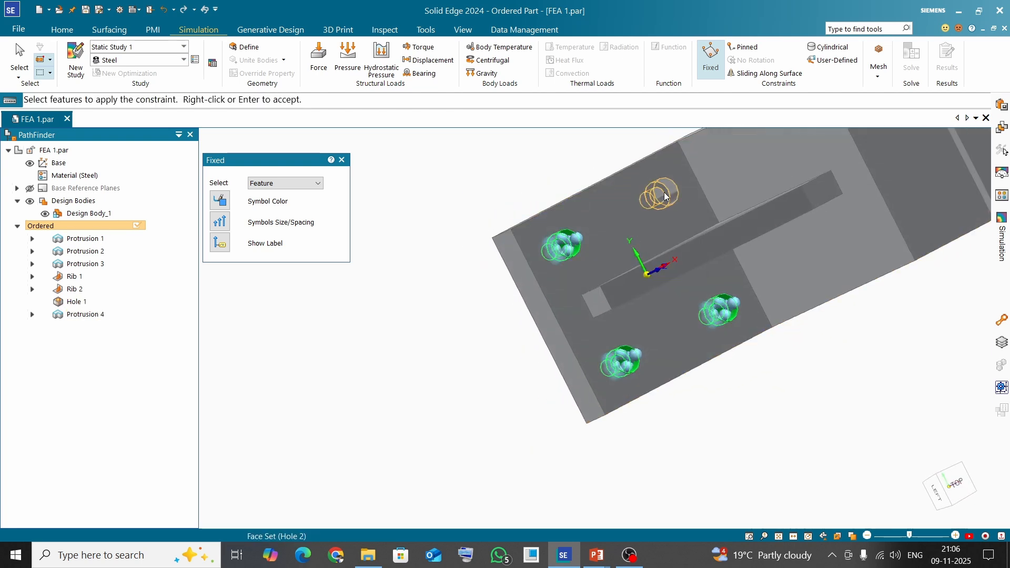
click(669, 196)
scroll(381, 318, down, 3)
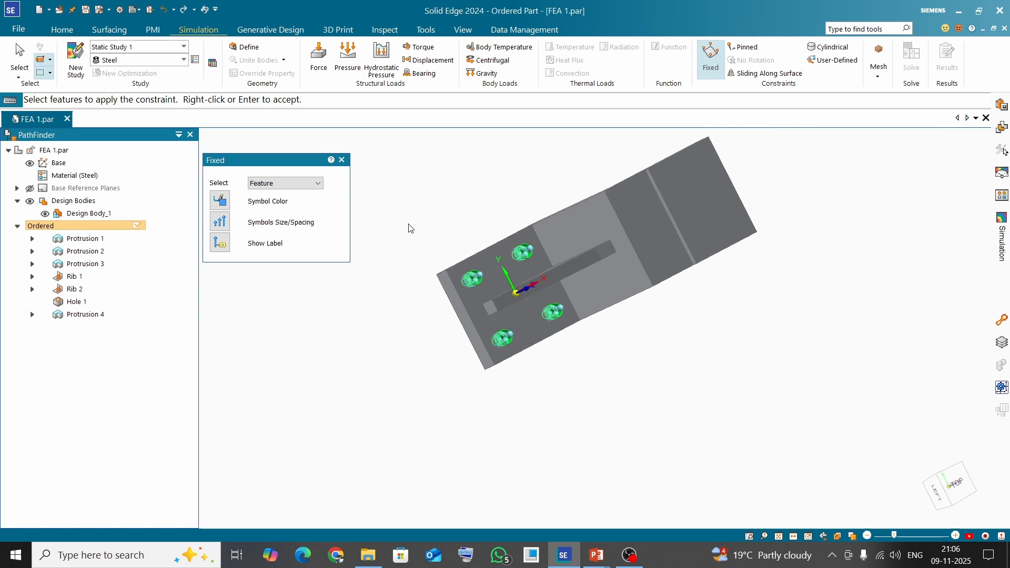
right_click(409, 217)
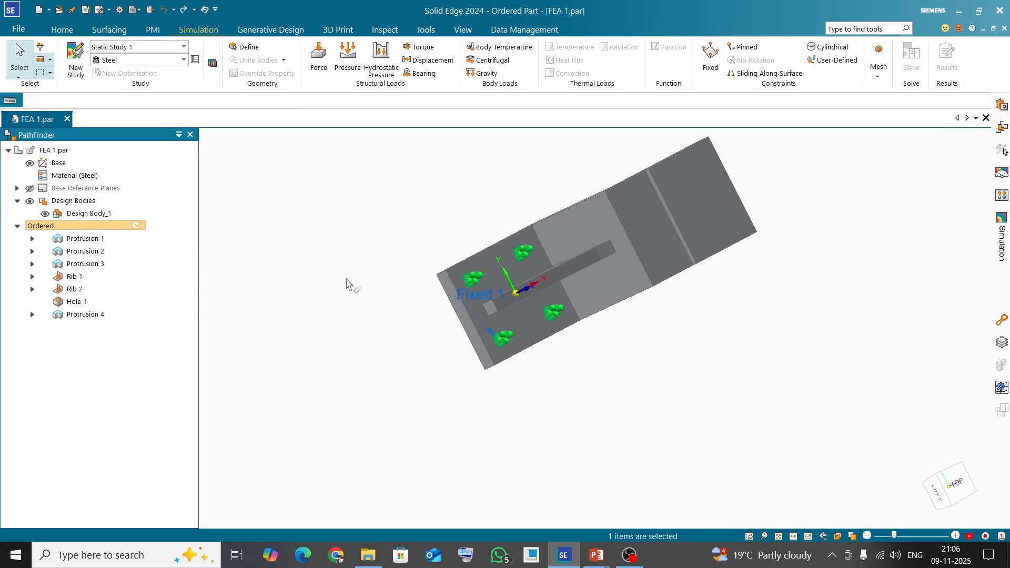
Review the study tree in the Simulation pane and the FEA workflow slide in PowerPoint
middle_drag(347, 285, 319, 218)
scroll(509, 340, up, 3)
scroll(514, 341, up, 2)
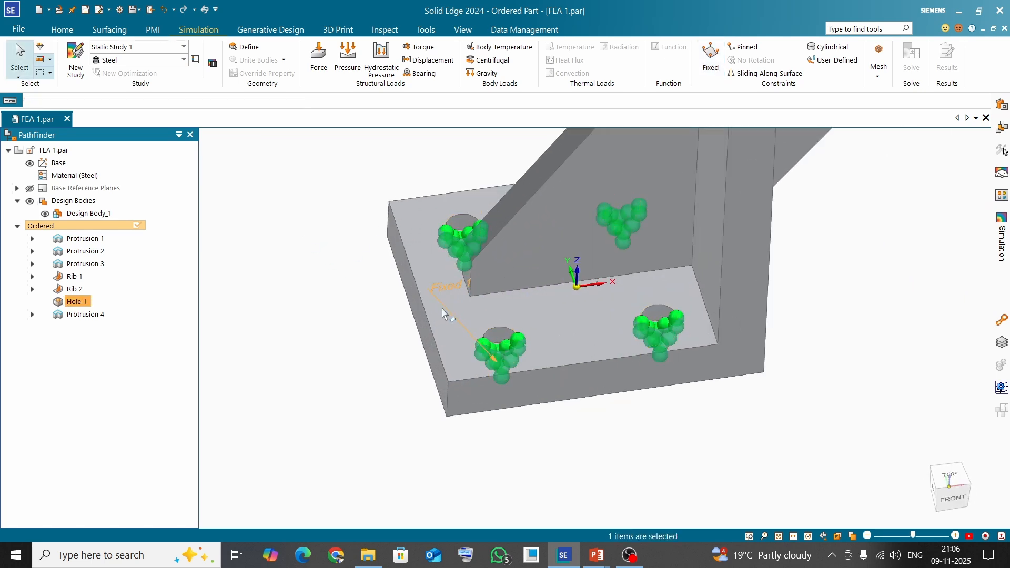
scroll(445, 343, down, 3)
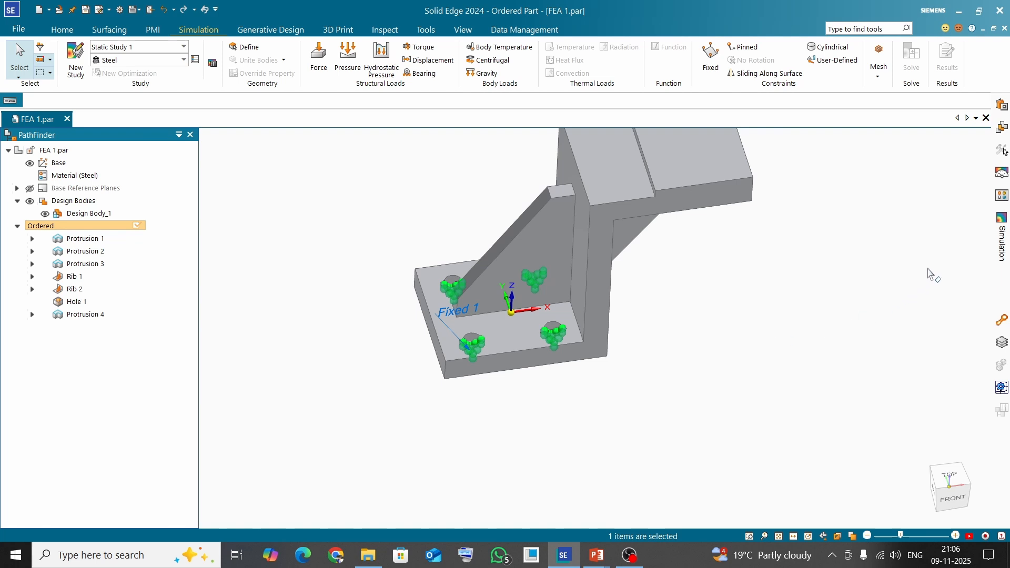
mouse_move(1004, 243)
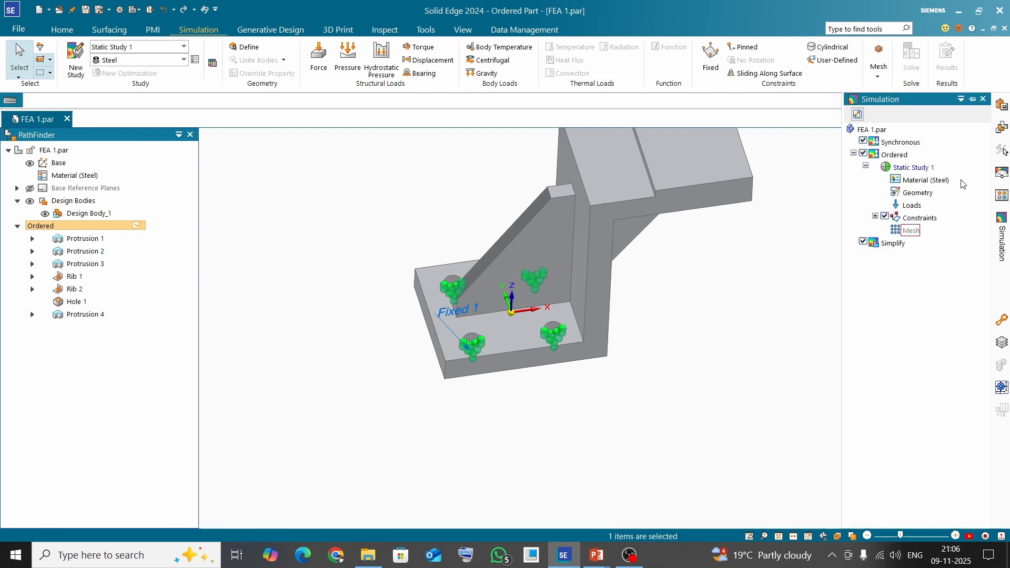
click(906, 184)
key(alt+Tab)
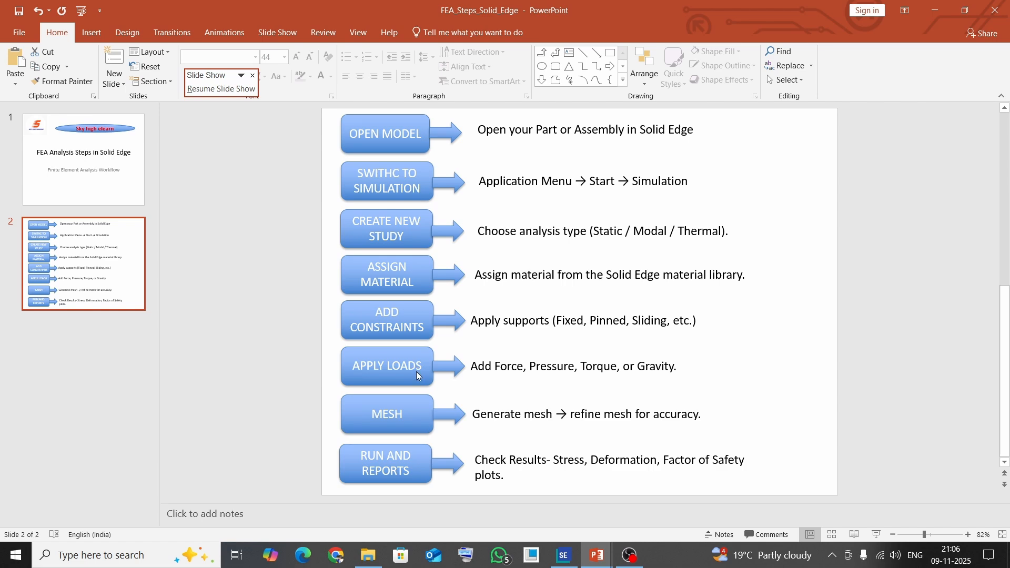
key(alt+Tab)
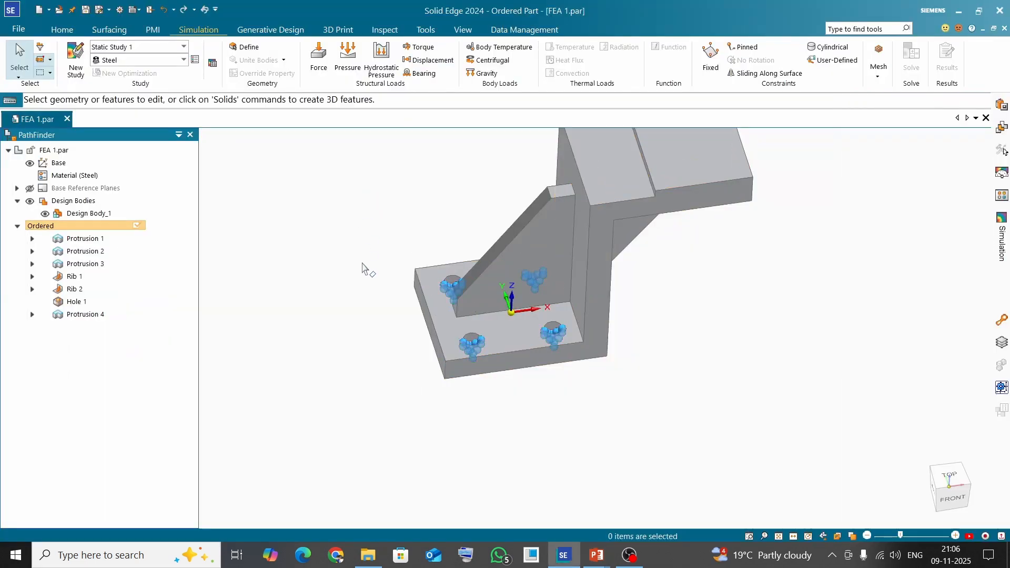
Apply a Force load of 1000 N to the top face of the bracket's upper arm, selecting by face
scroll(362, 263, down, 3)
scroll(488, 203, up, 3)
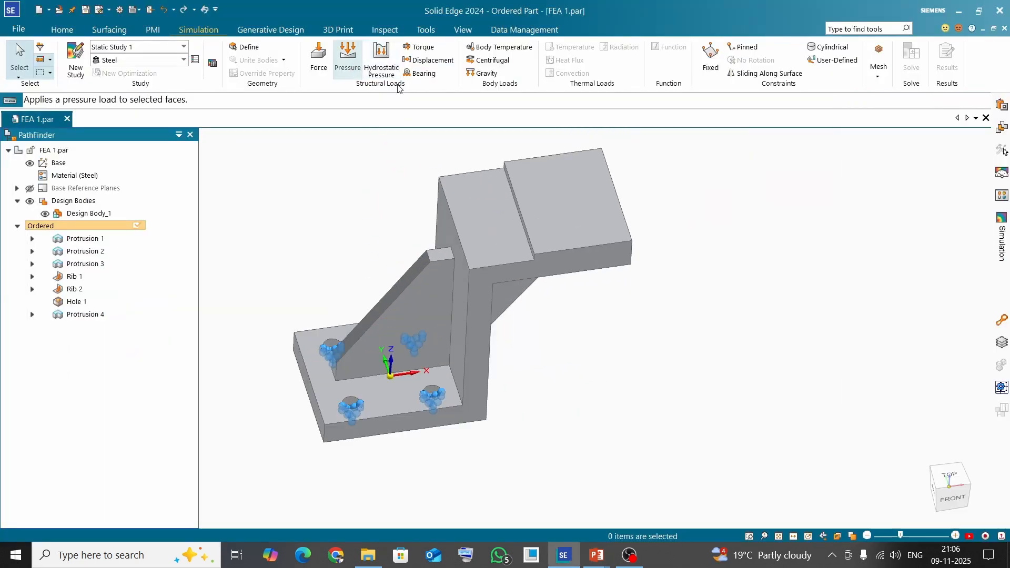
click(319, 61)
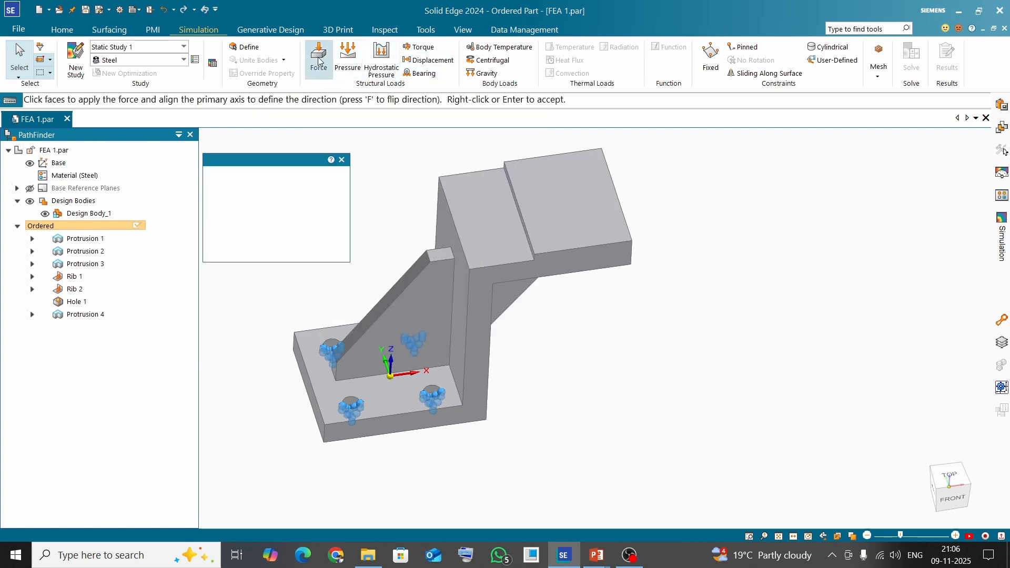
scroll(771, 393, down, 3)
scroll(657, 261, up, 1)
scroll(657, 262, up, 1)
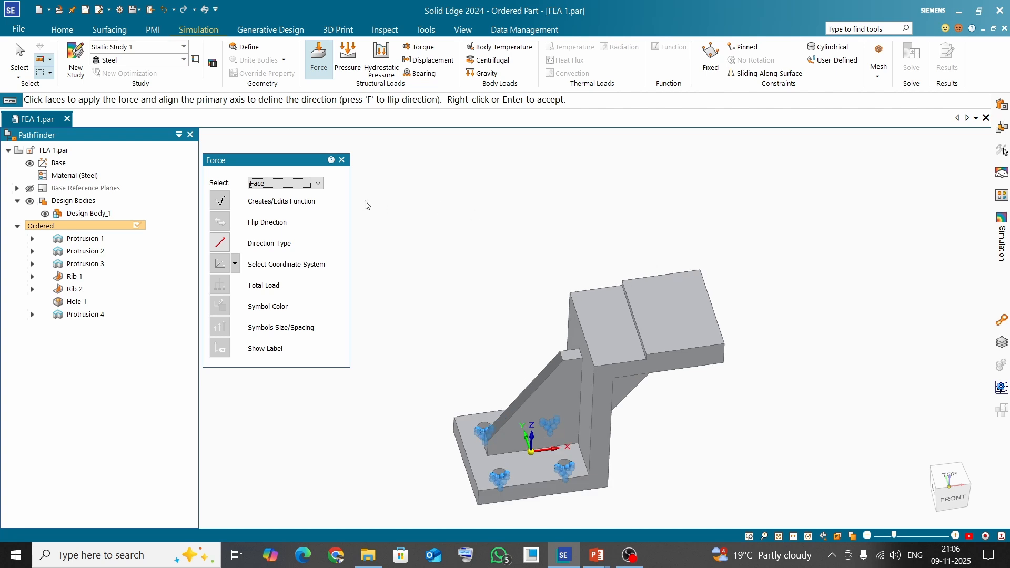
click(318, 183)
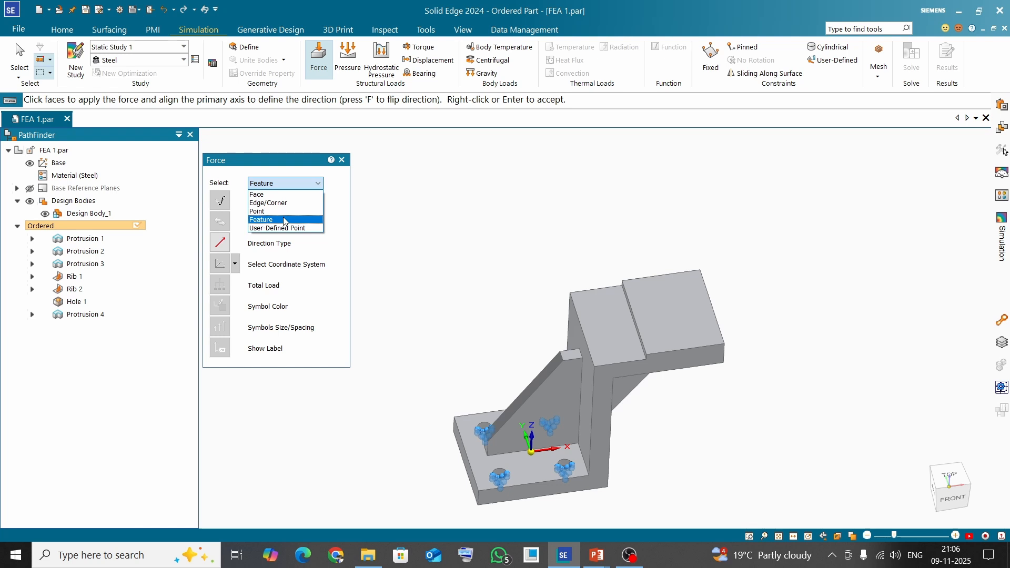
click(276, 194)
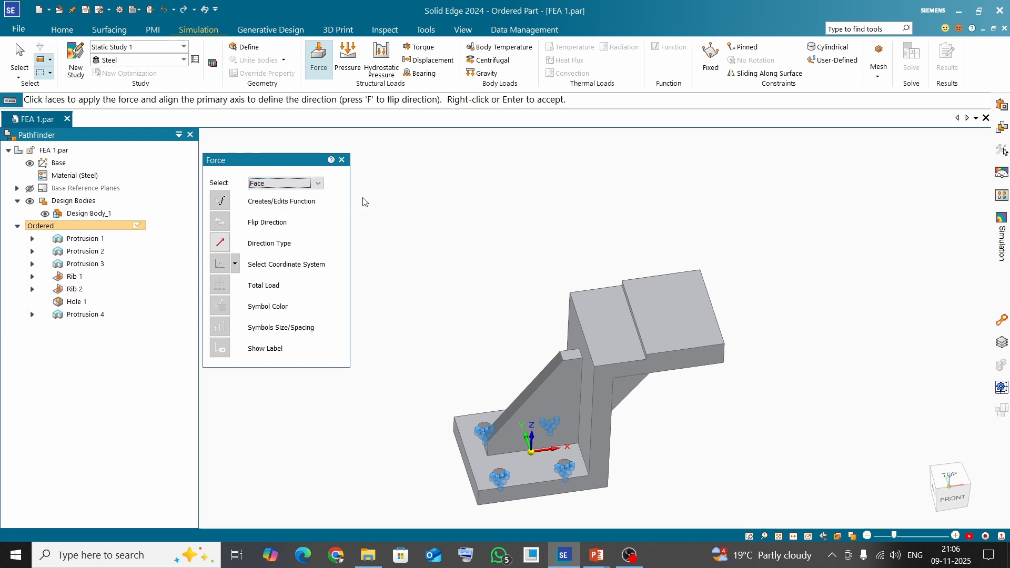
click(667, 301)
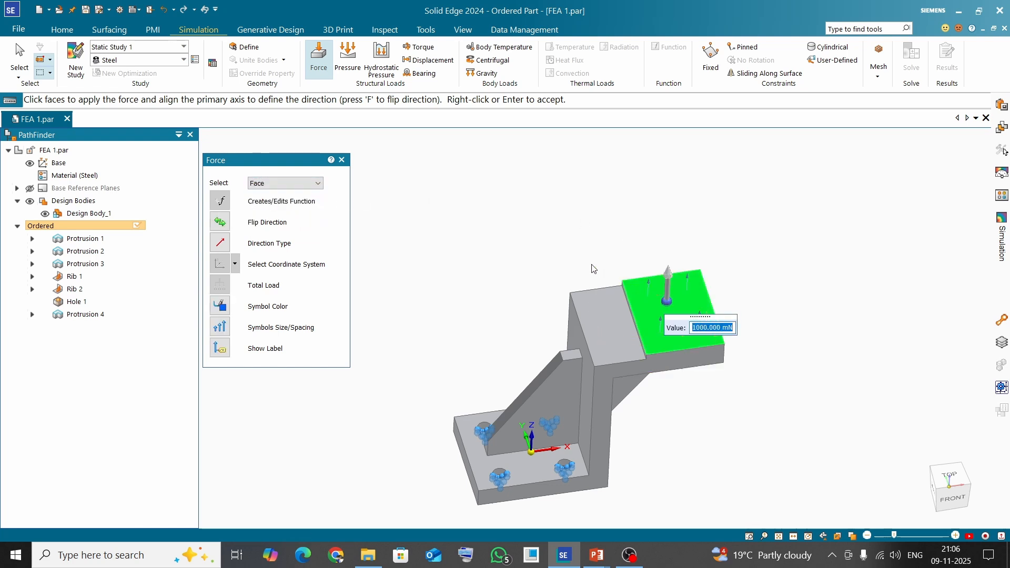
middle_drag(591, 265, 587, 222)
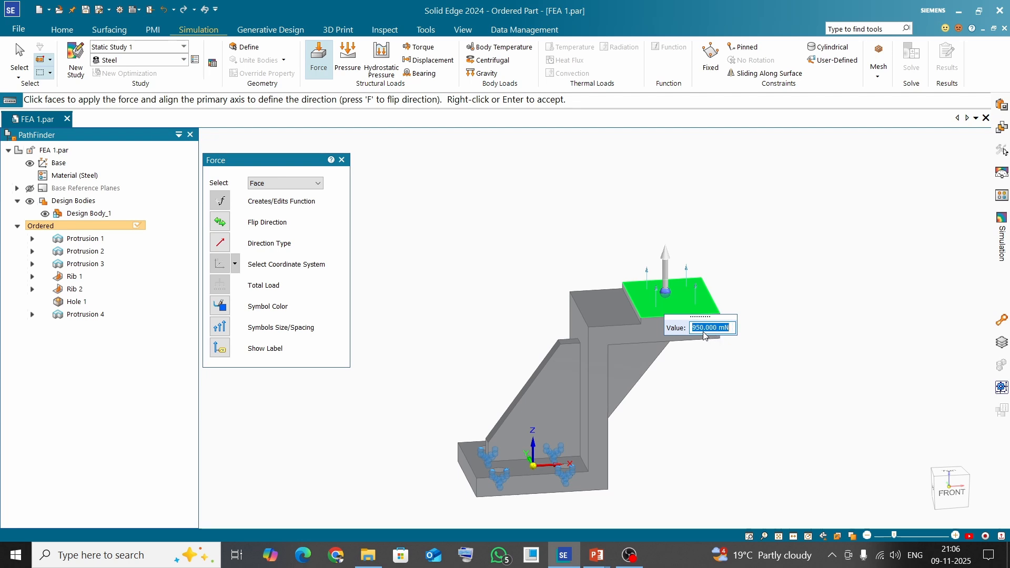
text(1000n)
key(Return)
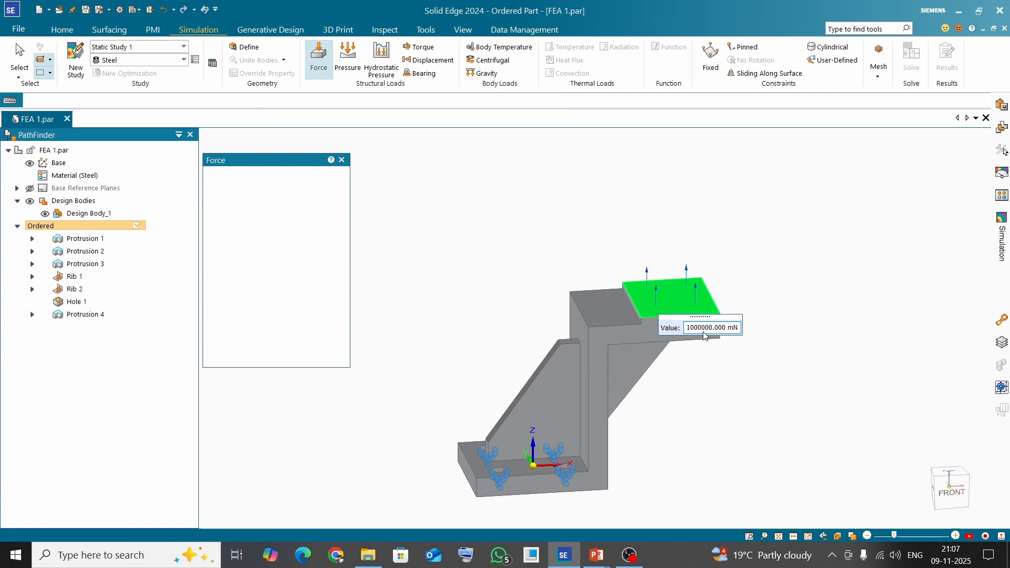
Edit Force 1 and flip its direction so it pushes down onto the top face, then accept
scroll(692, 333, up, 3)
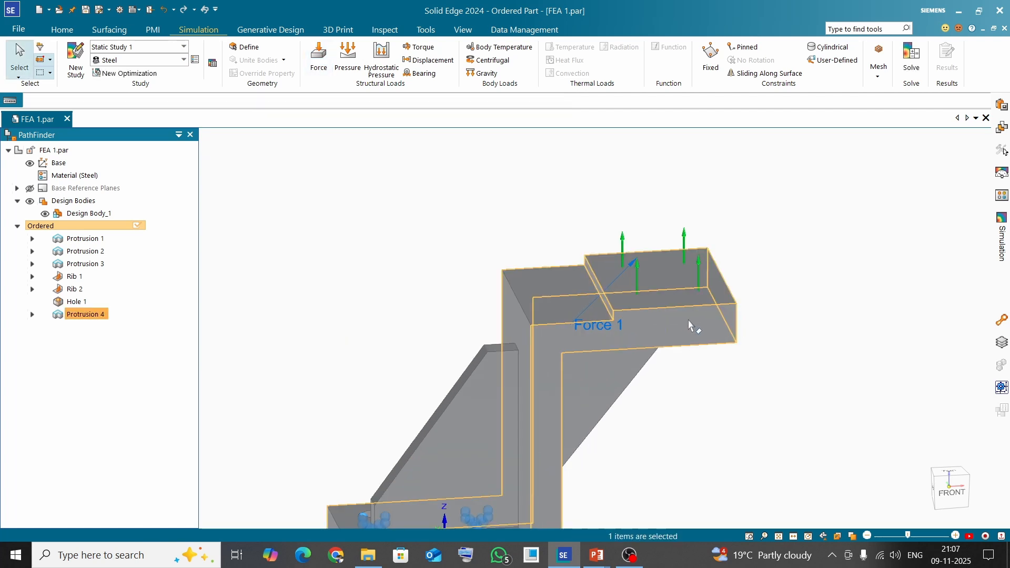
mouse_move(688, 320)
middle_down()
mouse_move(689, 273)
mouse_move(667, 286)
mouse_move(684, 299)
middle_up()
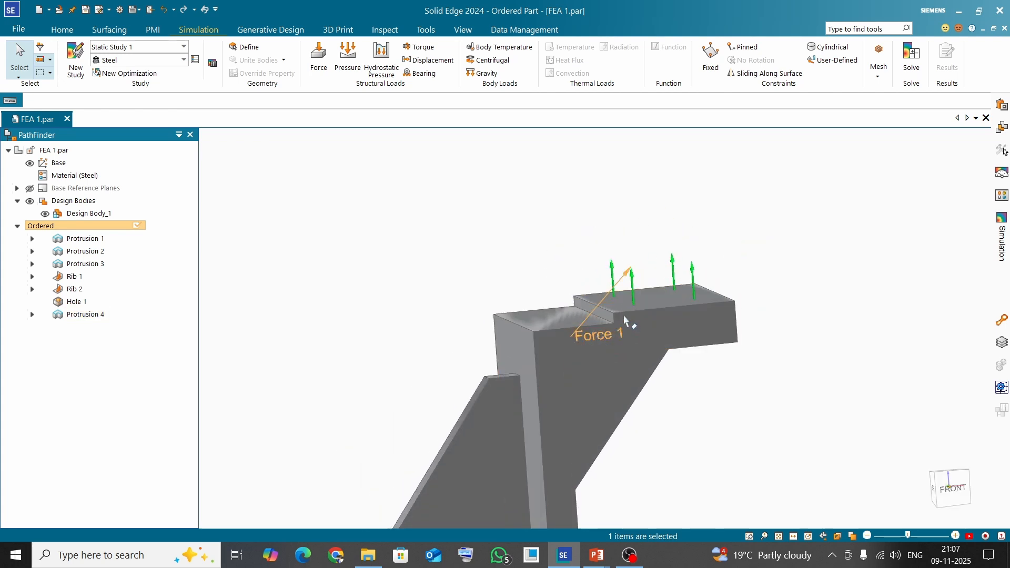
double_click(594, 342)
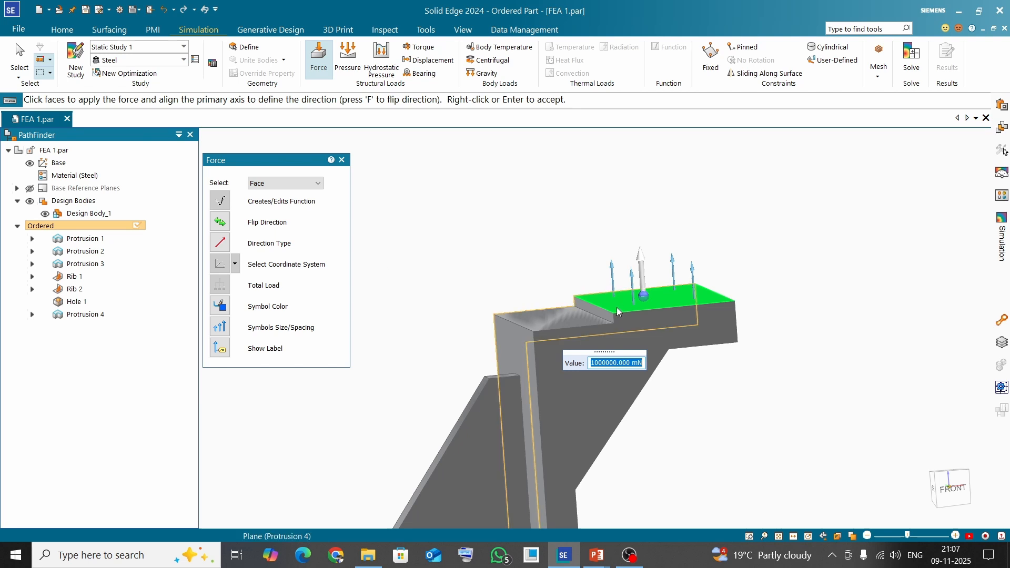
click(221, 223)
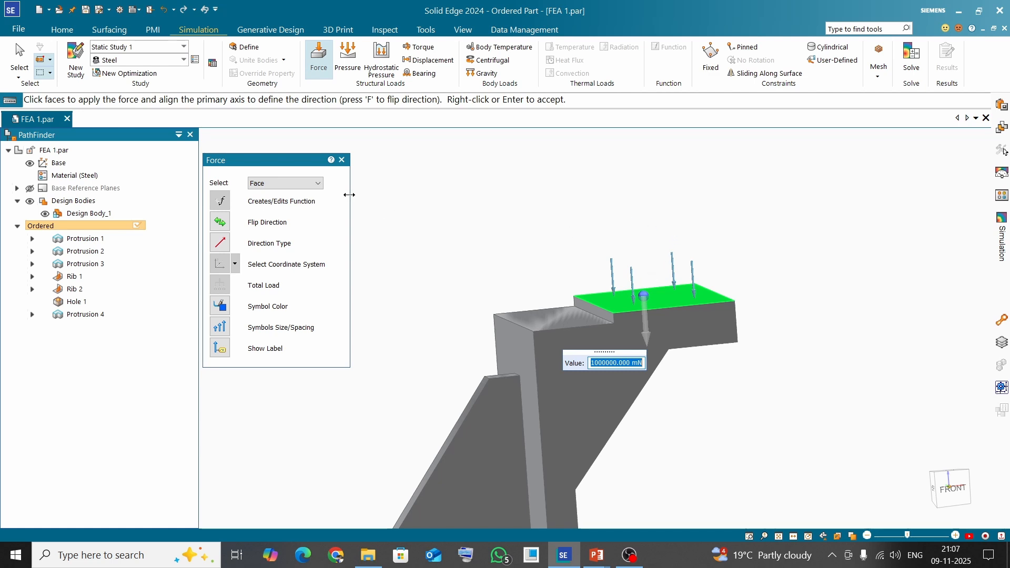
right_click(404, 185)
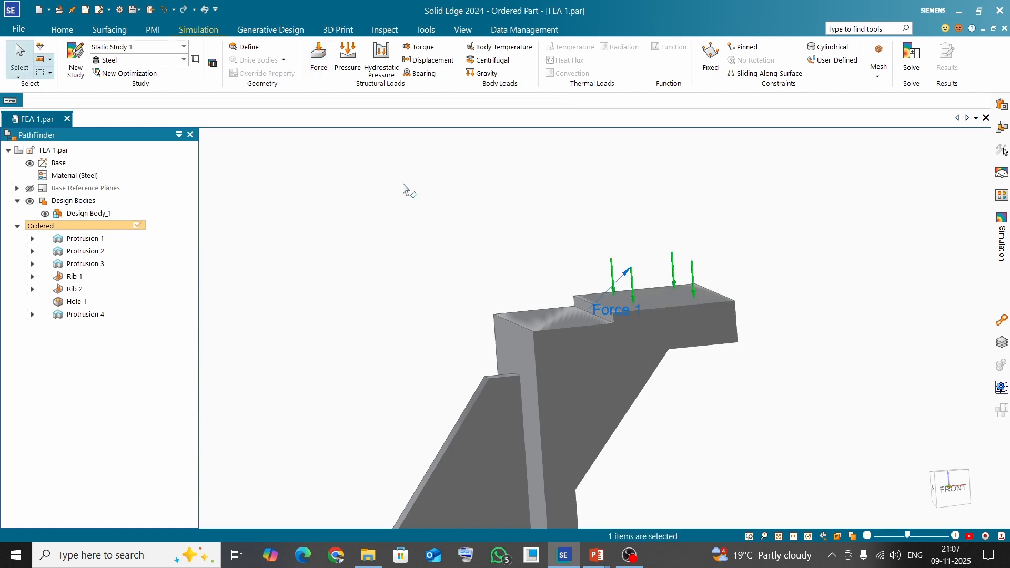
Switch to PowerPoint to view the FEA workflow slide and return to Solid Edge
mouse_move(566, 257)
middle_down()
mouse_move(597, 268)
mouse_move(584, 263)
middle_up()
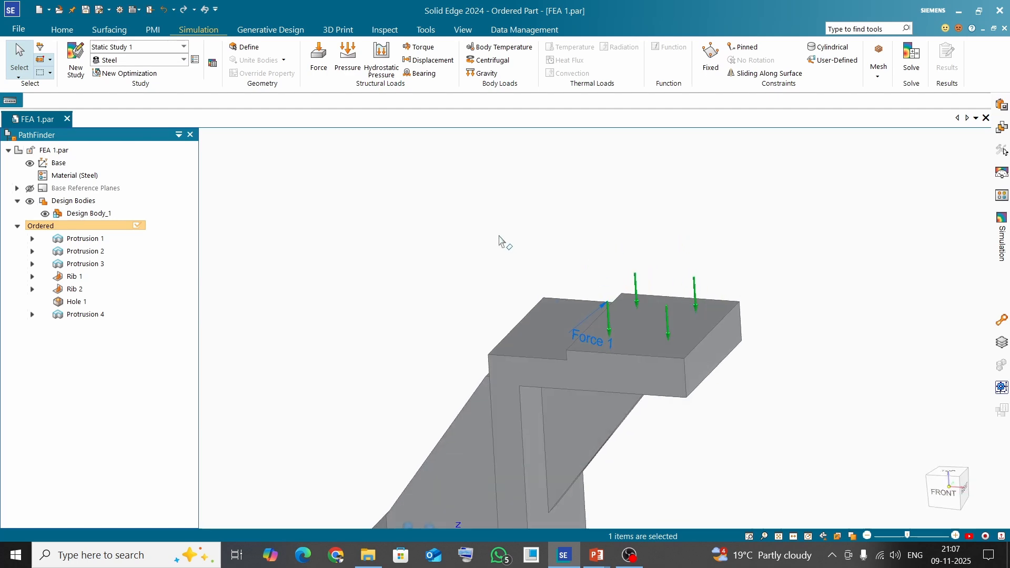
key(alt+Tab)
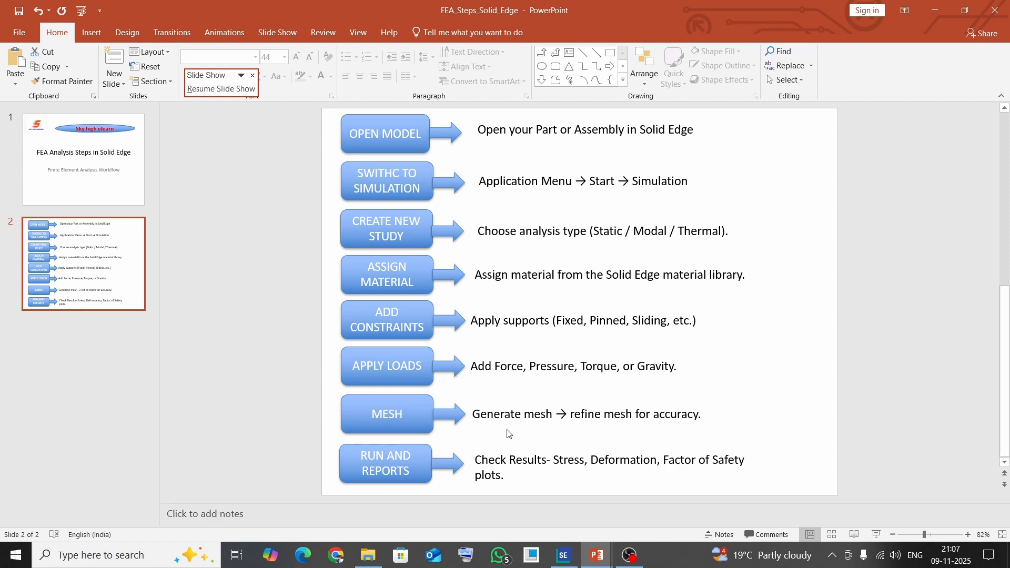
key(alt+Tab)
key(ctrl+i)
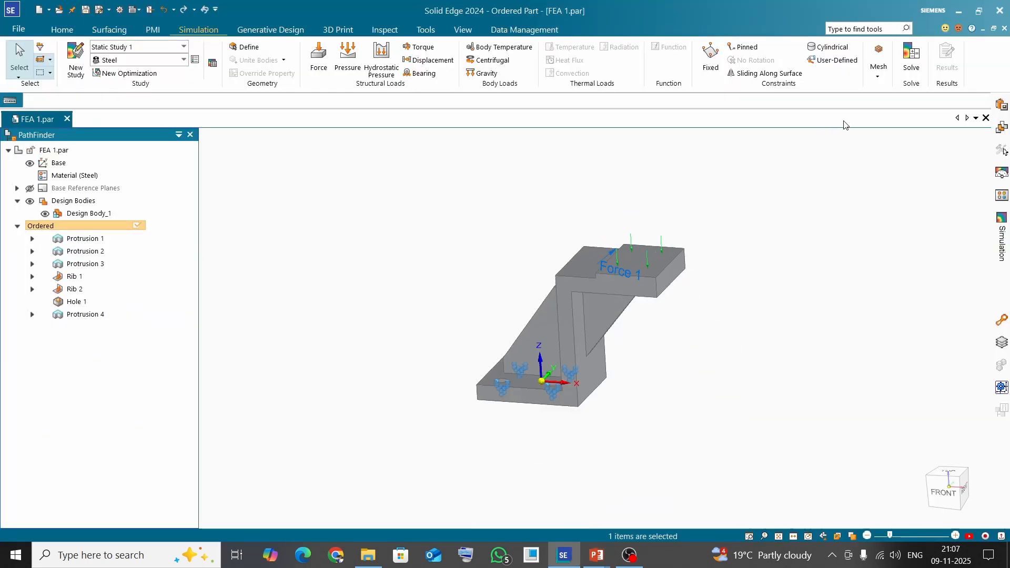
Generate a tetrahedral mesh with a subjective mesh size of 4.25 mm and close the mesh dialog
click(878, 78)
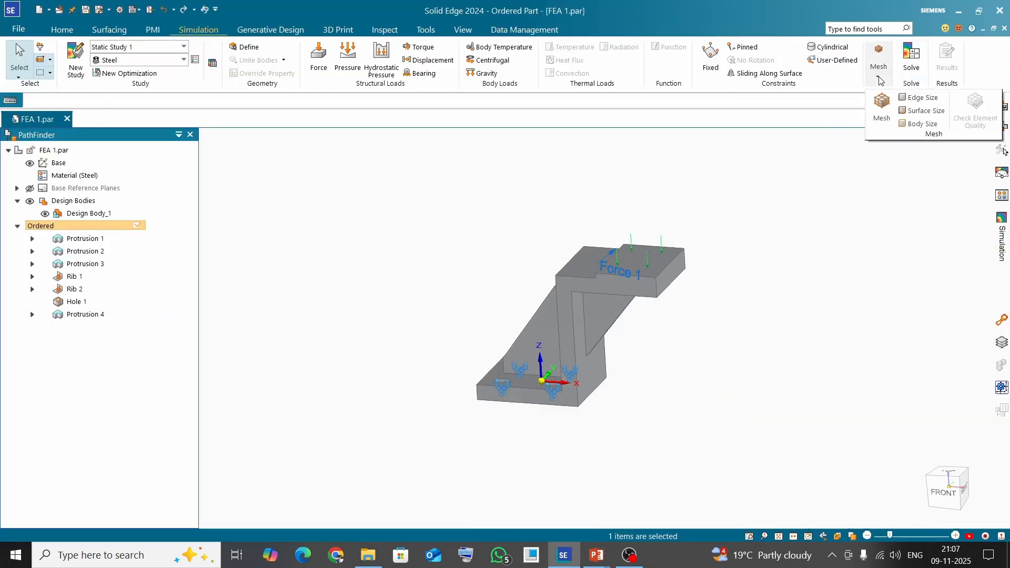
click(881, 113)
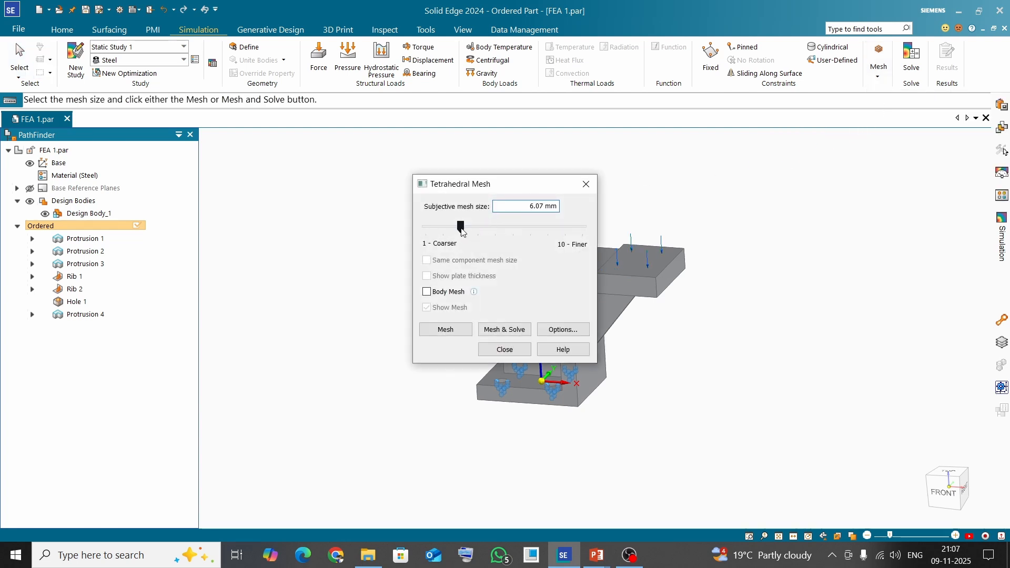
drag(462, 230, 504, 229)
click(447, 331)
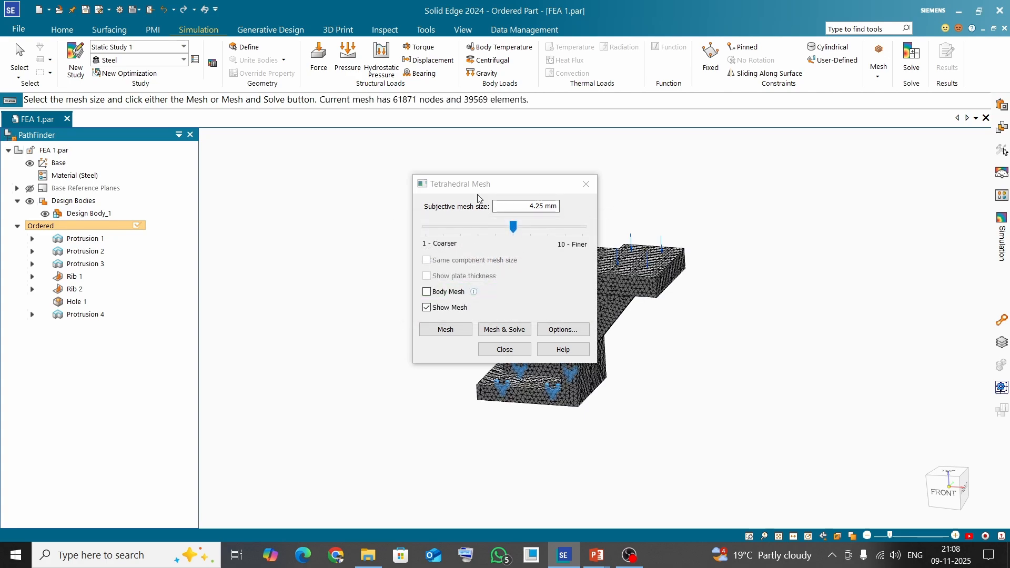
click(505, 350)
Inspect the meshed bracket and review the FEA workflow slide in PowerPoint
middle_drag(451, 339, 563, 321)
scroll(578, 312, up, 8)
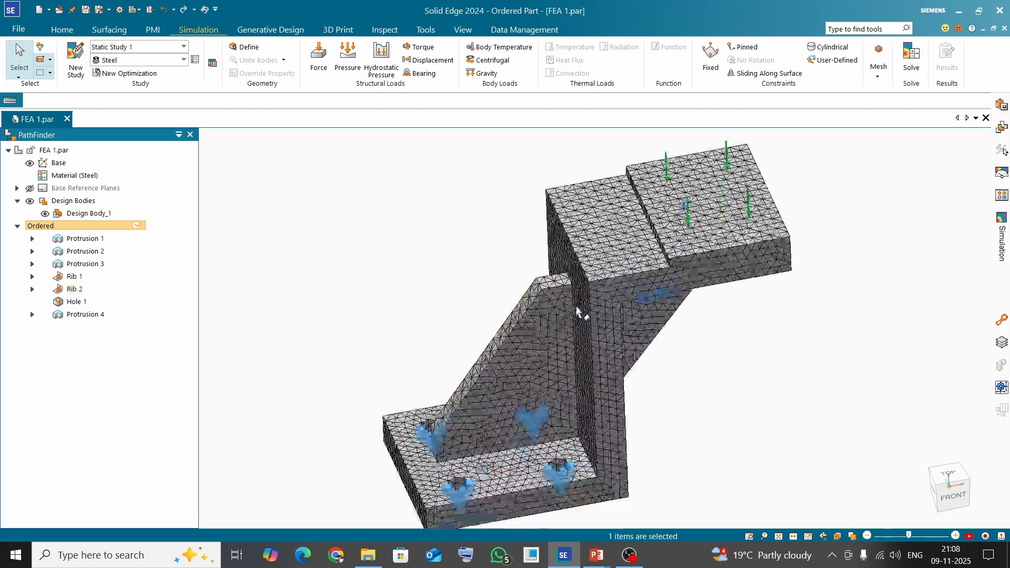
scroll(607, 286, down, 2)
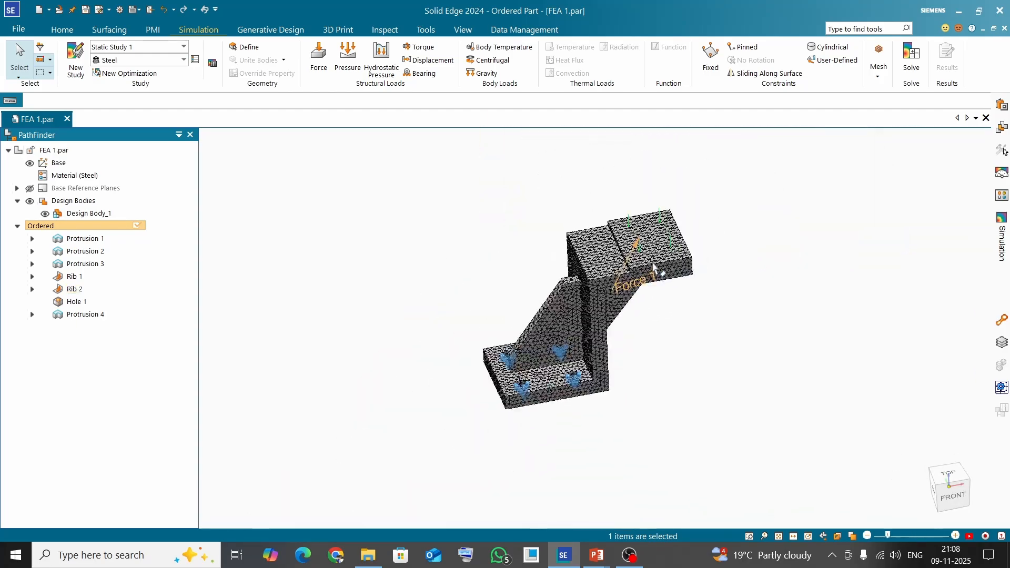
scroll(610, 285, up, 10)
scroll(636, 281, down, 10)
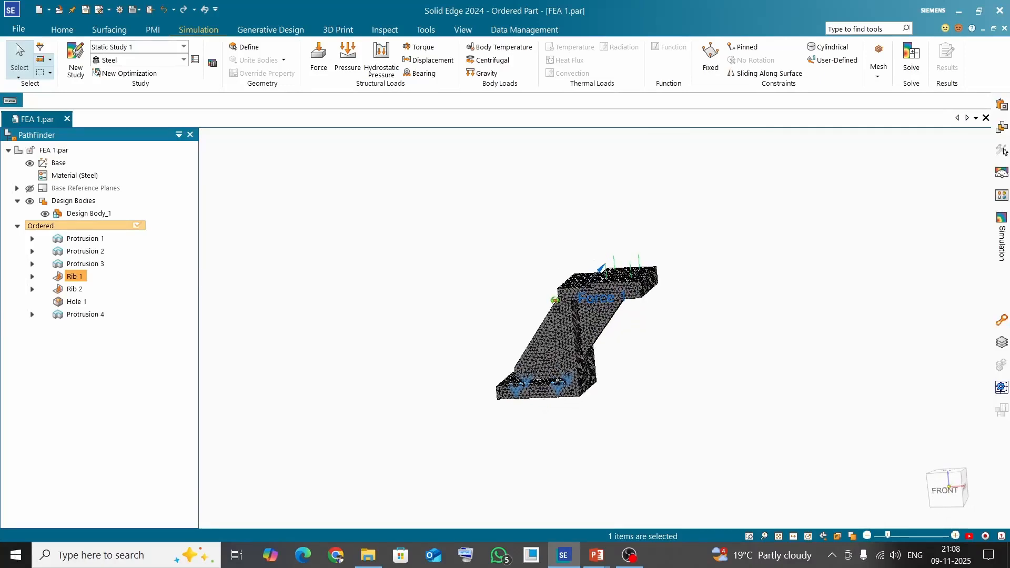
key(alt+Tab)
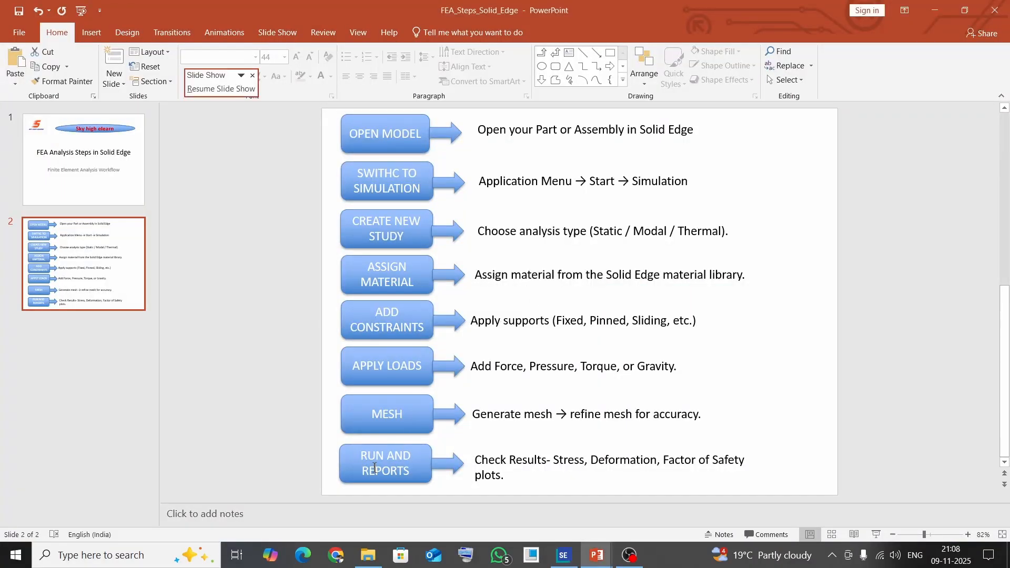
key(alt+Tab)
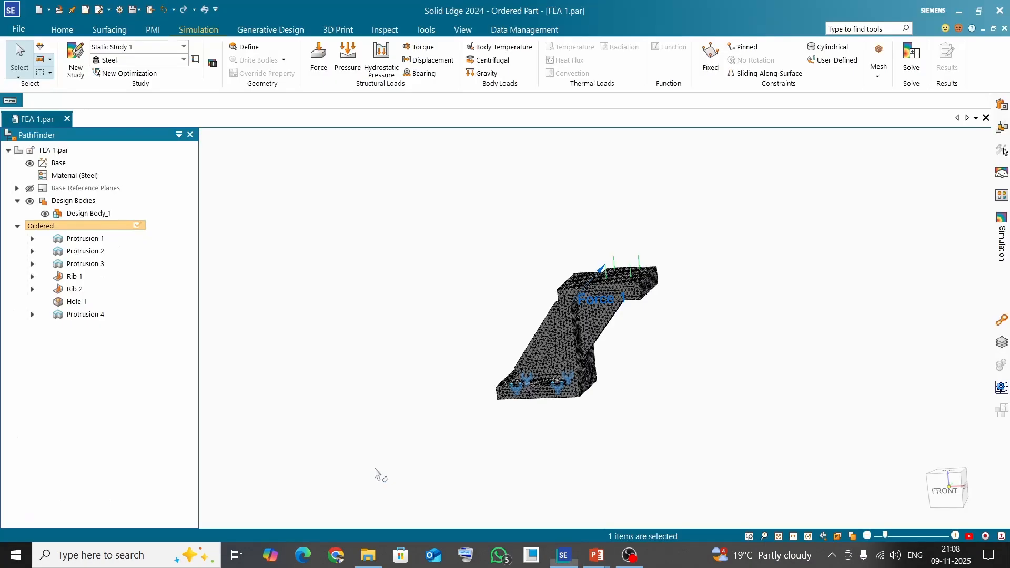
Solve the static study to compute the simulation results
click(911, 58)
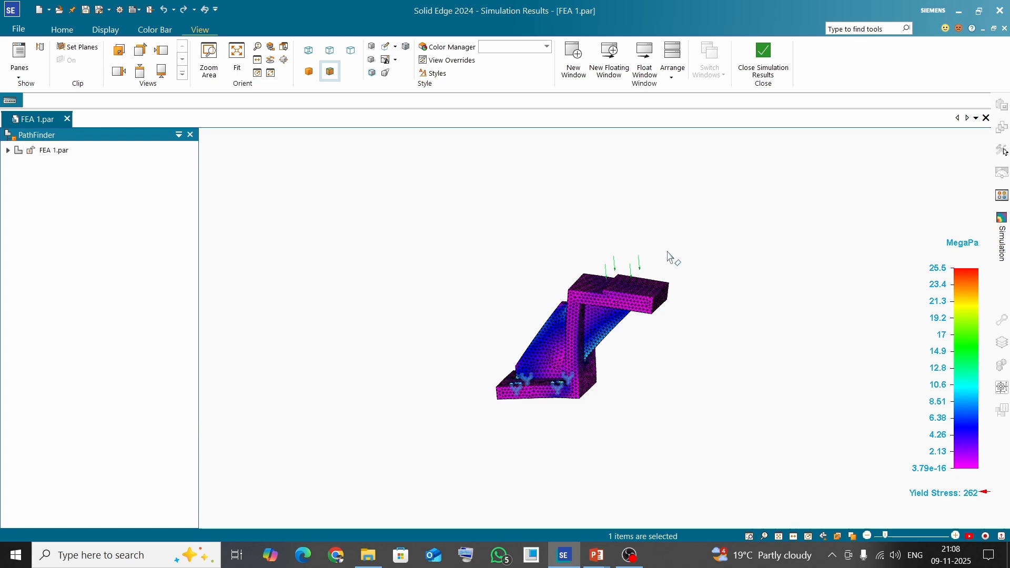
middle_drag(674, 259, 703, 293)
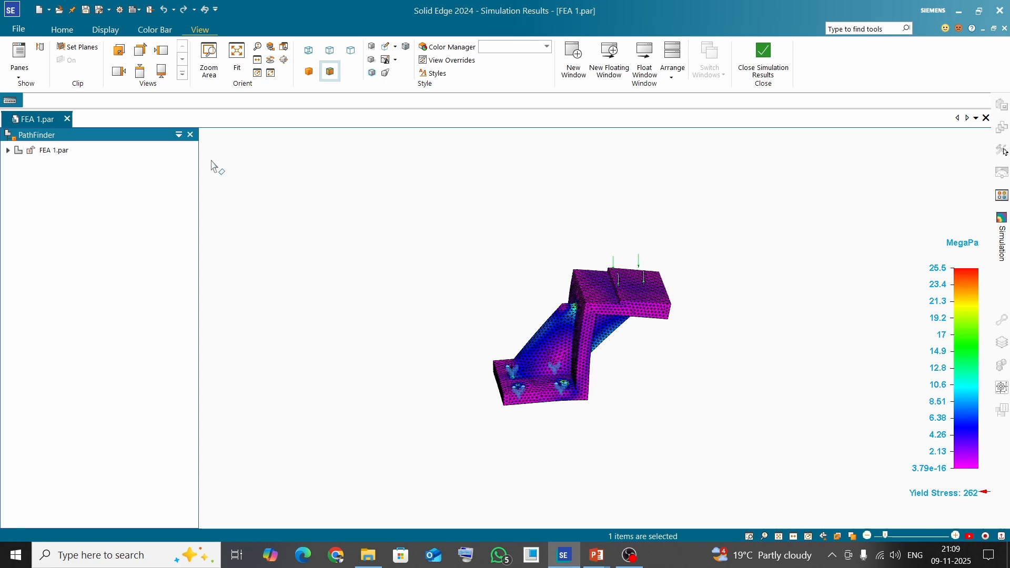
Play the deformation animation of the stress results and close the Animate dialog
click(61, 30)
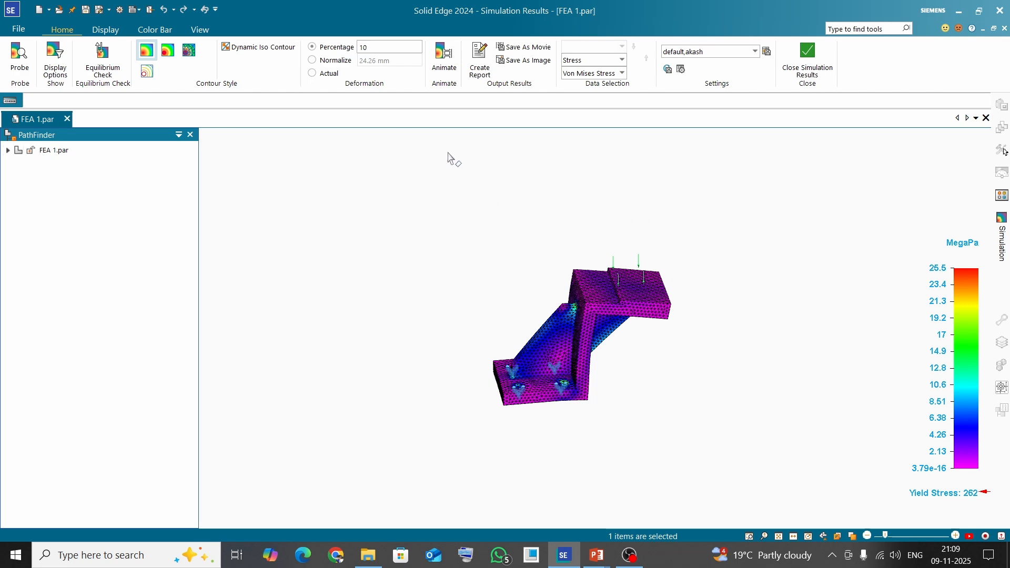
click(444, 58)
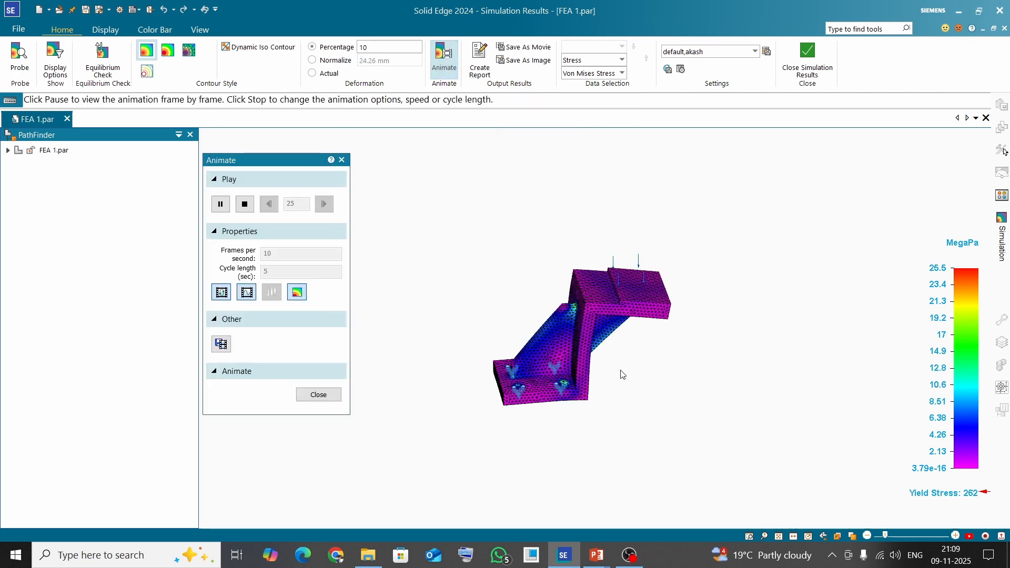
scroll(621, 371, up, 1)
scroll(546, 337, up, 1)
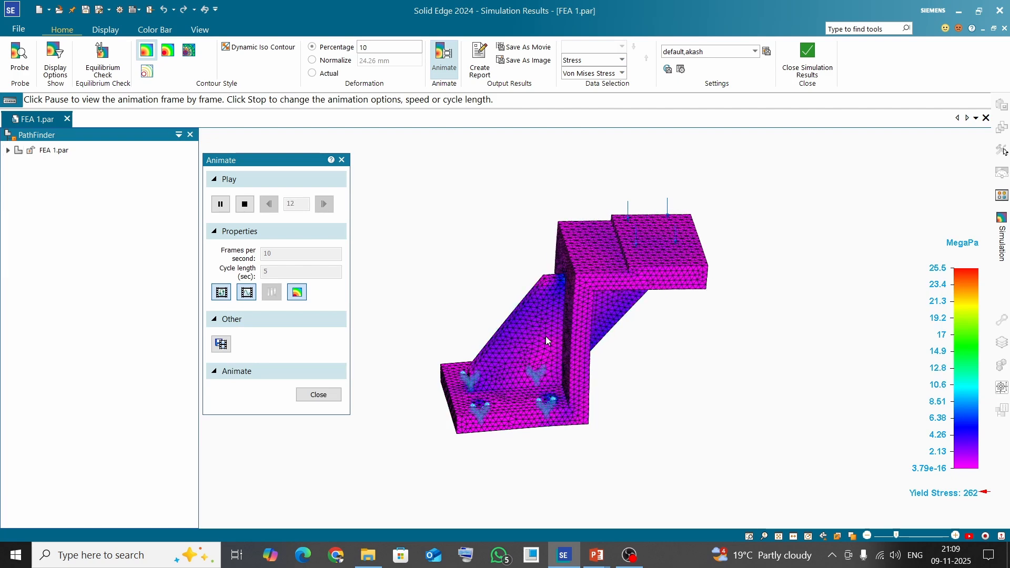
click(319, 395)
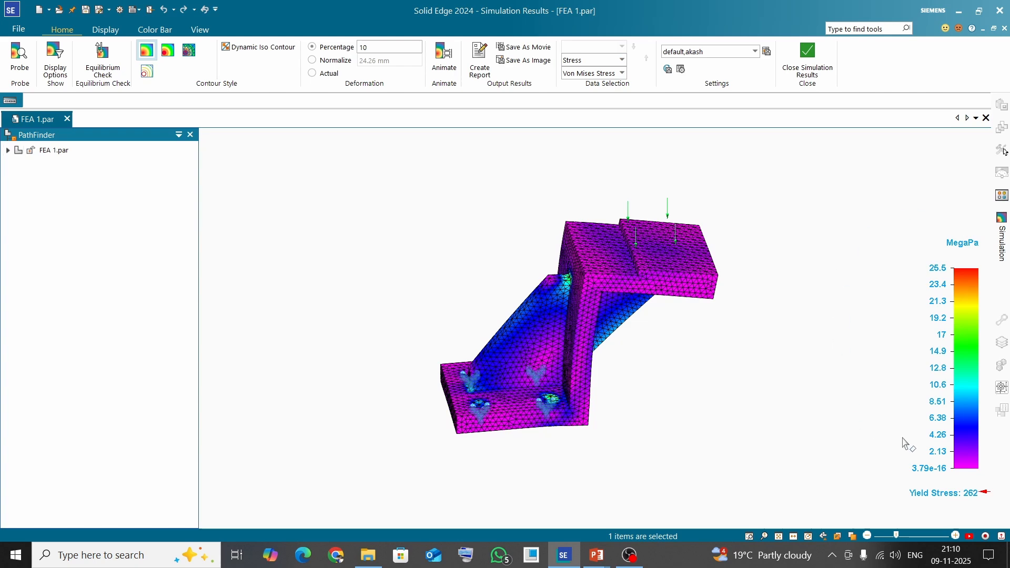
Display the Displacement results with Total Translation and open the result component list
click(622, 60)
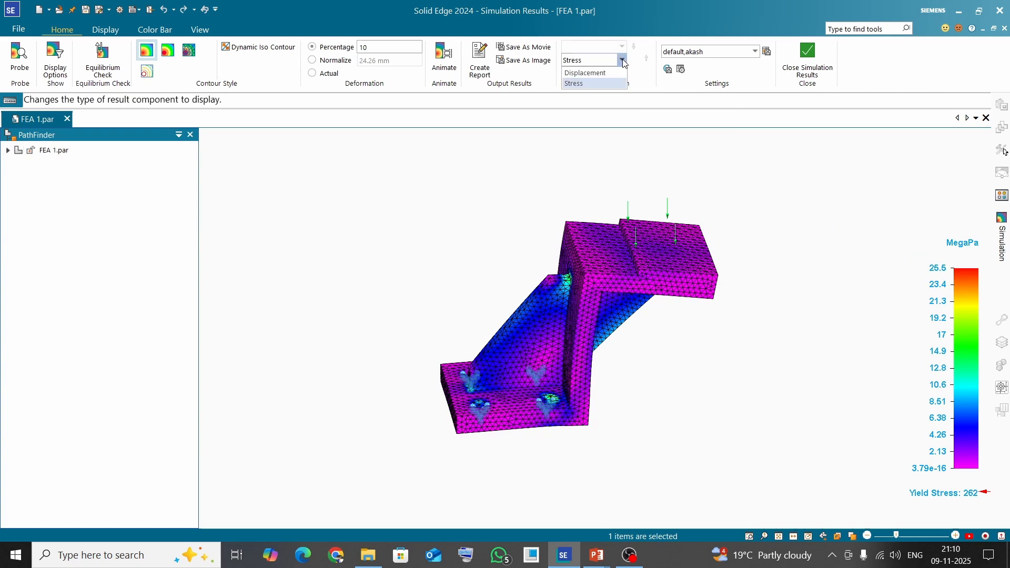
click(584, 73)
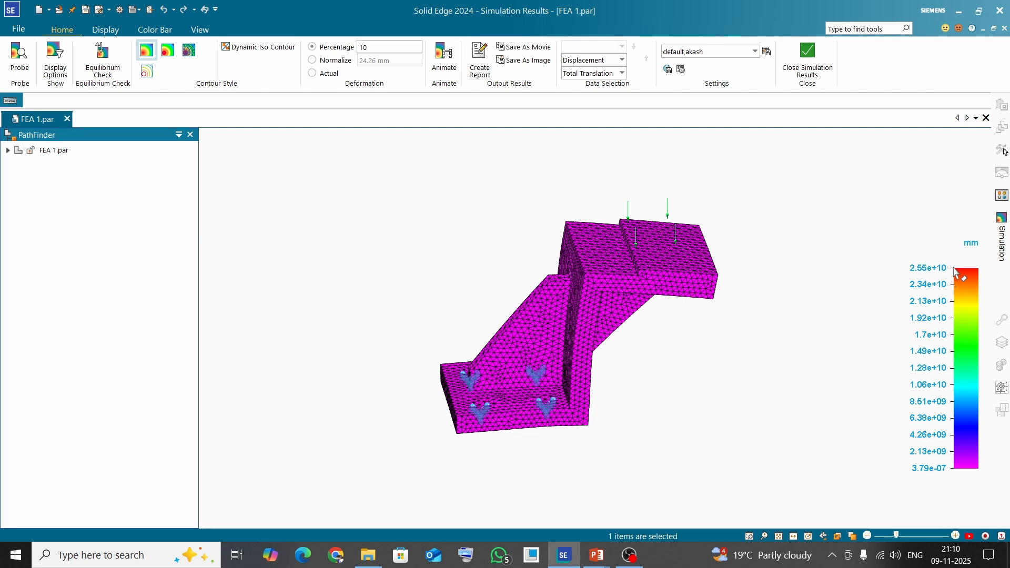
click(623, 73)
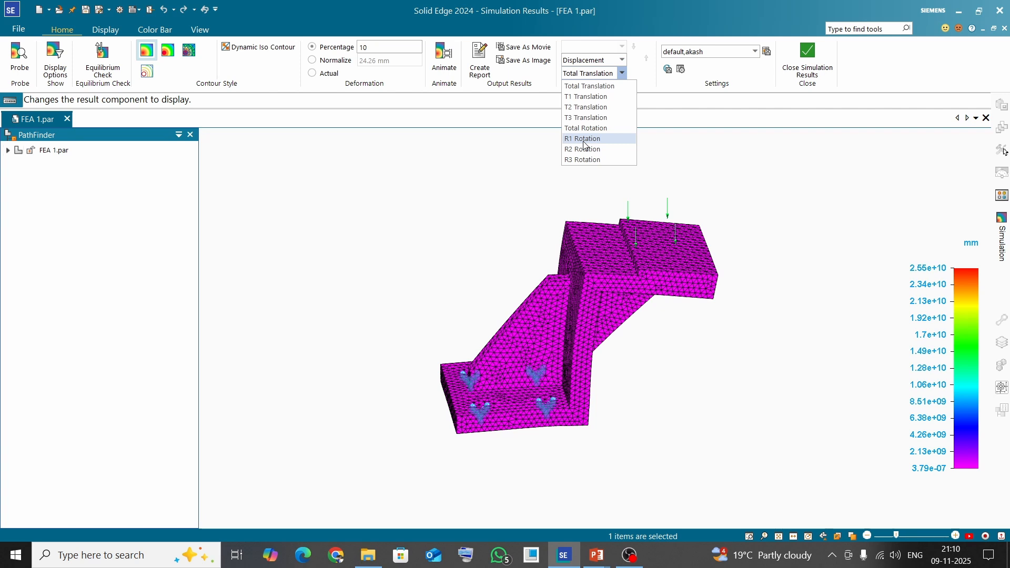
Display the Stress results with the Factor of Safety component and rotate the bracket to inspect it
click(623, 60)
click(597, 85)
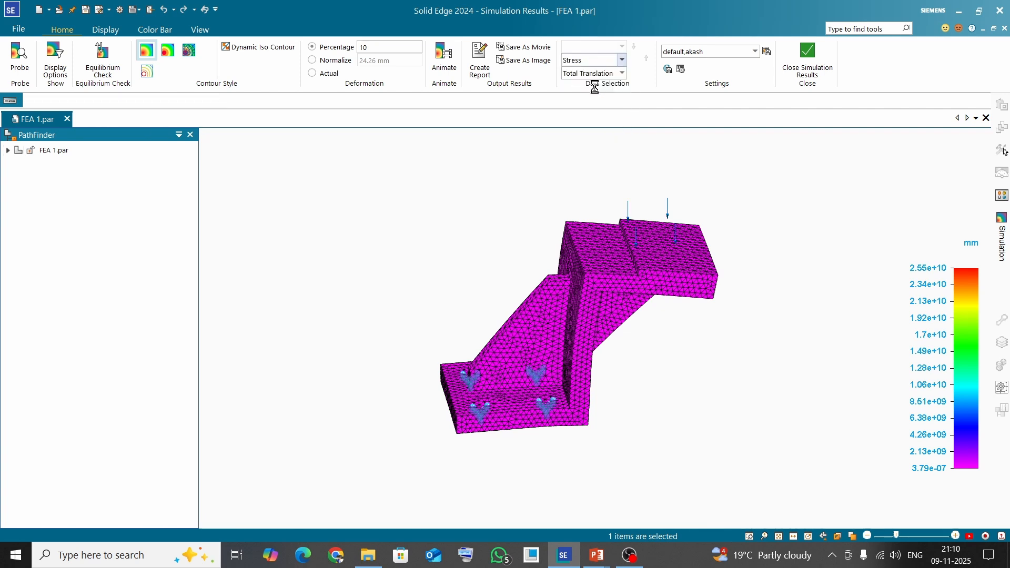
click(623, 74)
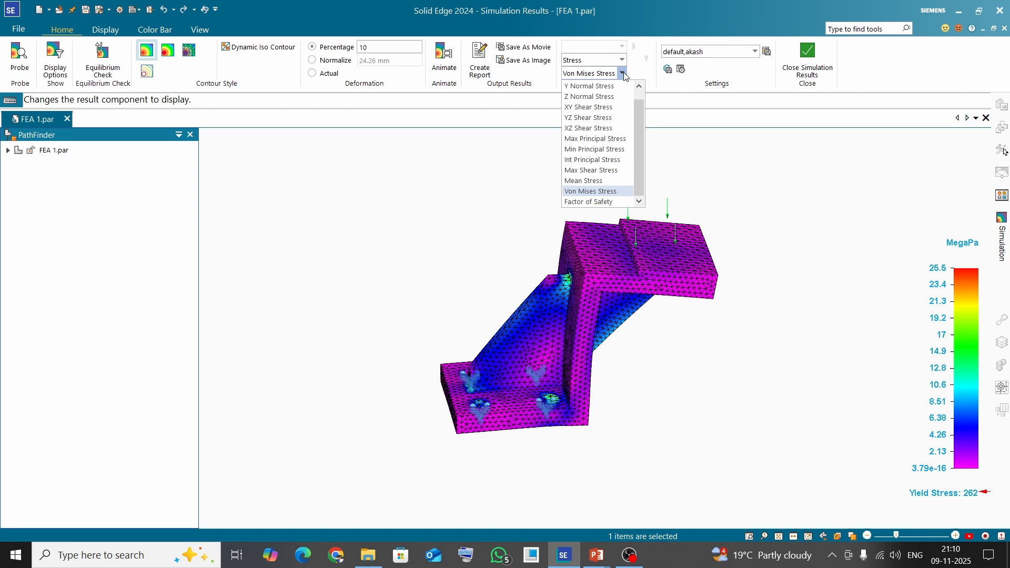
click(598, 202)
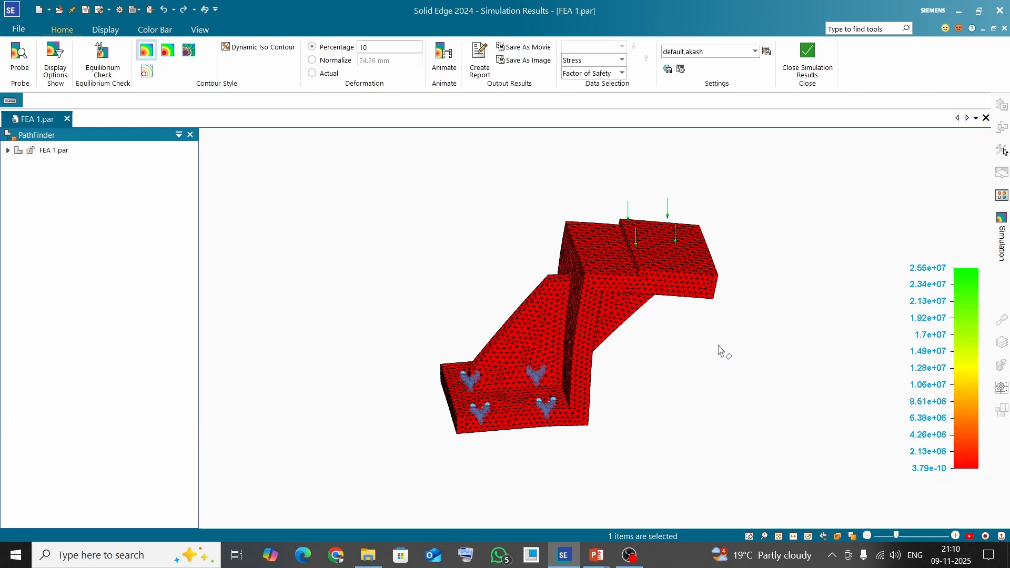
middle_drag(719, 346, 746, 314)
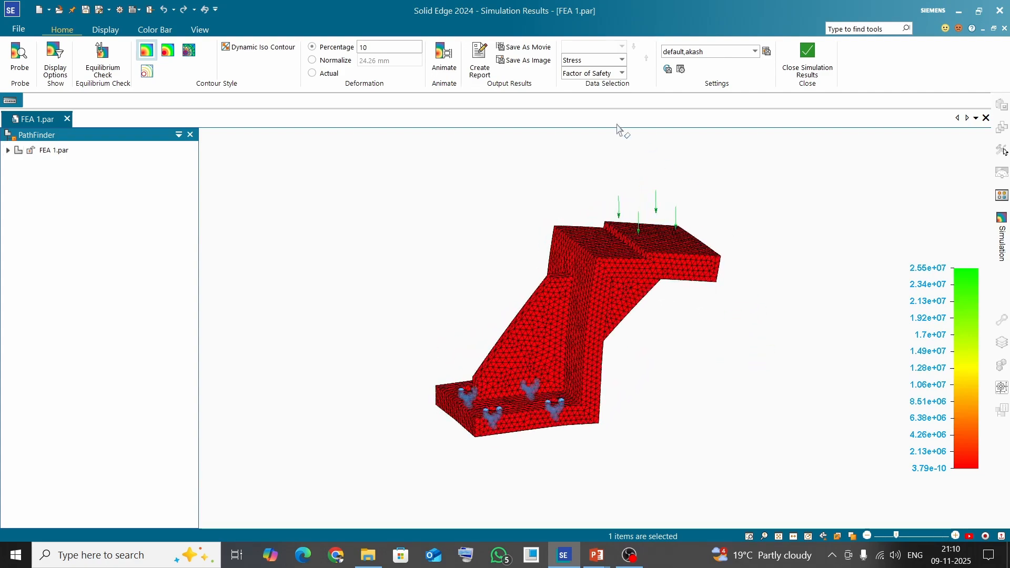
Display the Max Principal, Min Principal and Int Principal Stress components in turn to compare them
click(622, 73)
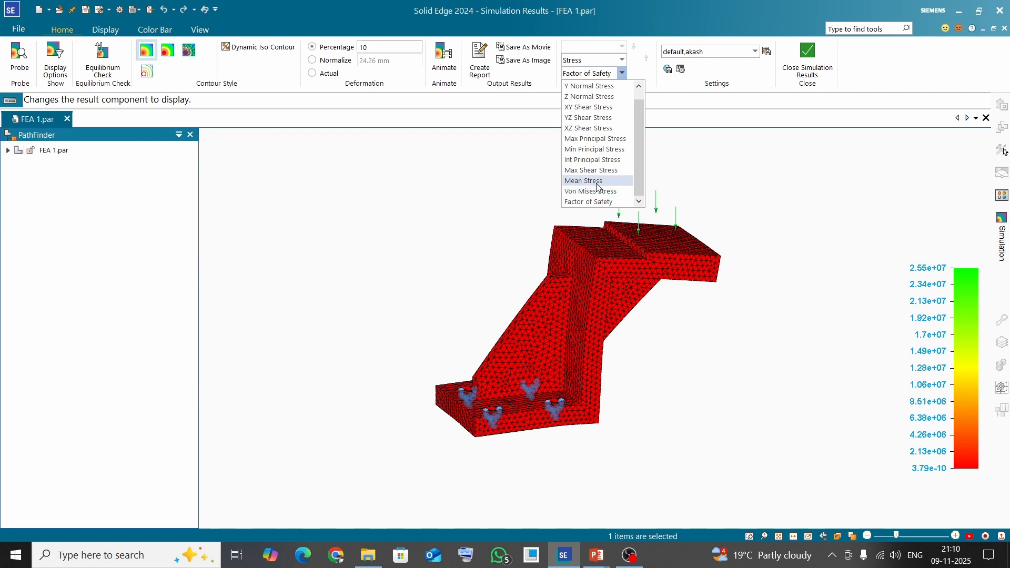
click(600, 139)
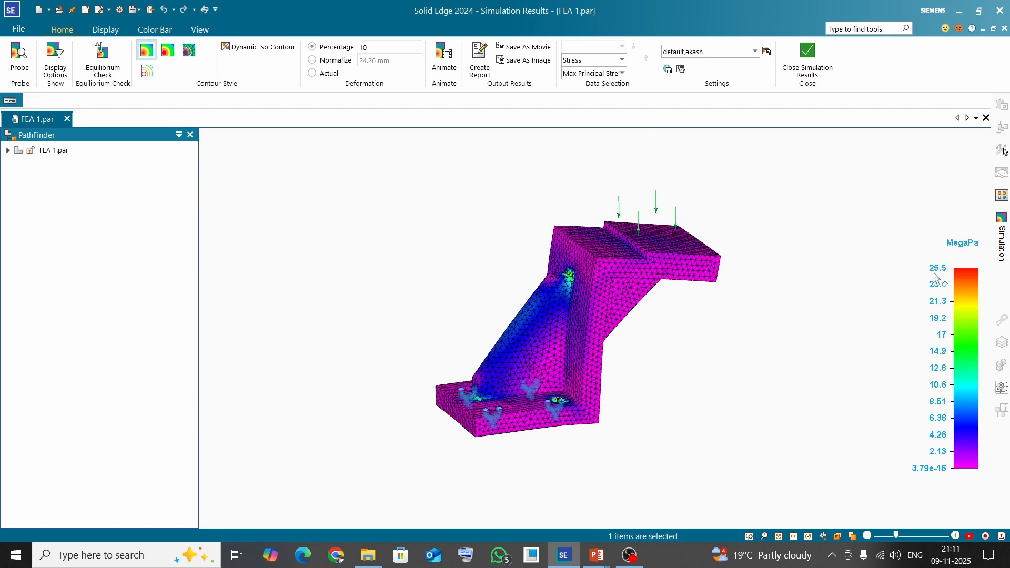
click(622, 73)
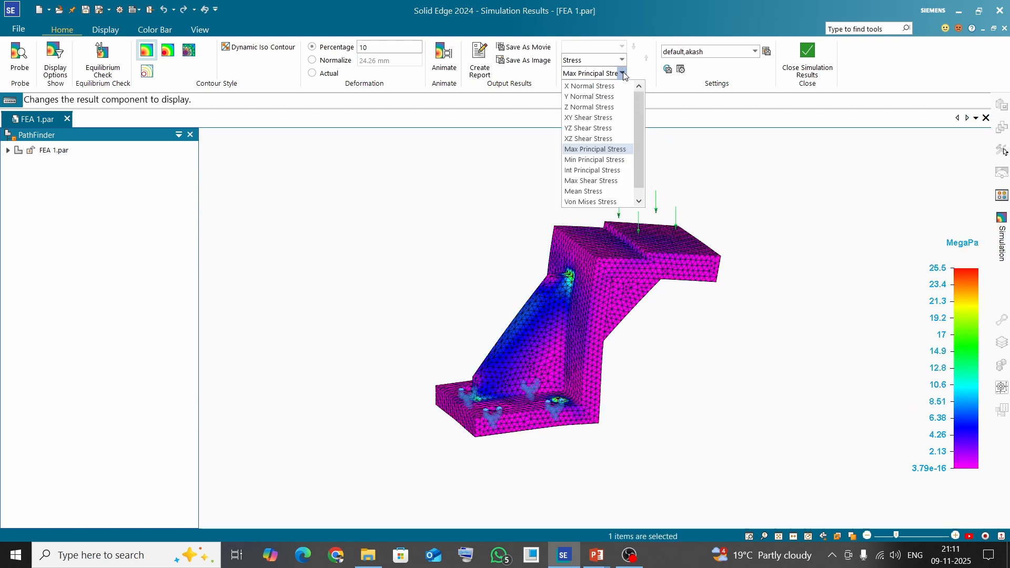
click(605, 160)
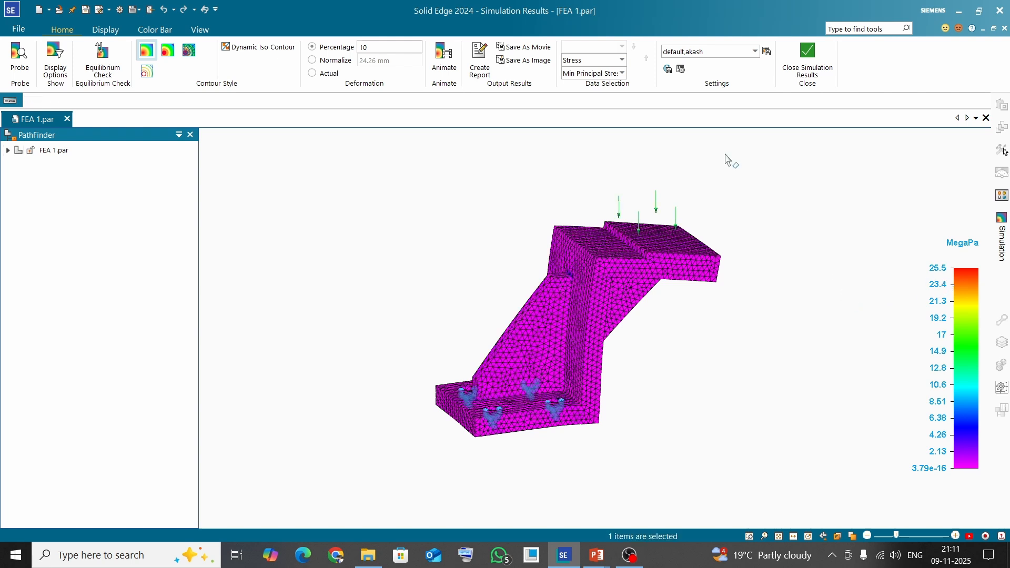
click(621, 73)
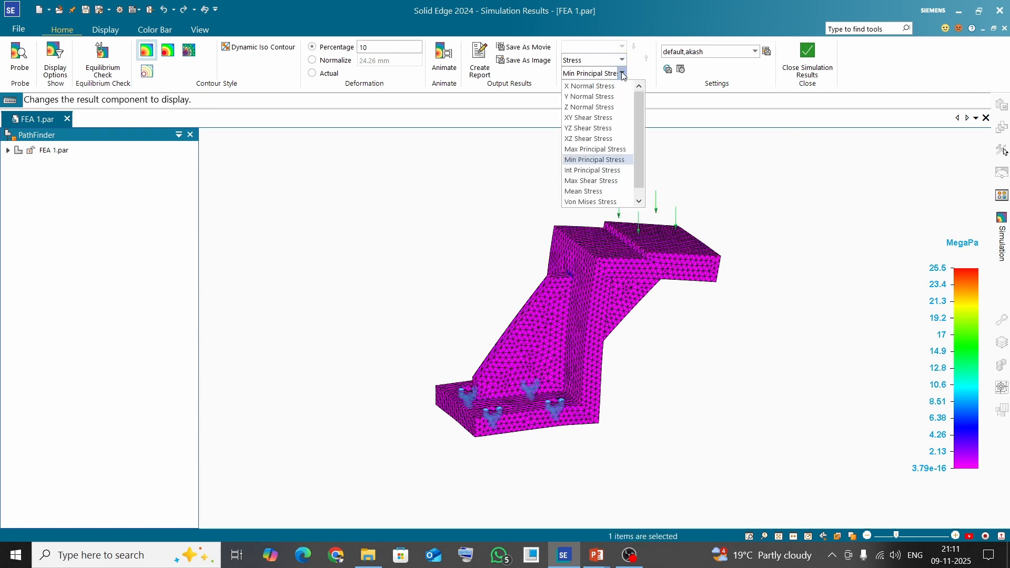
click(600, 174)
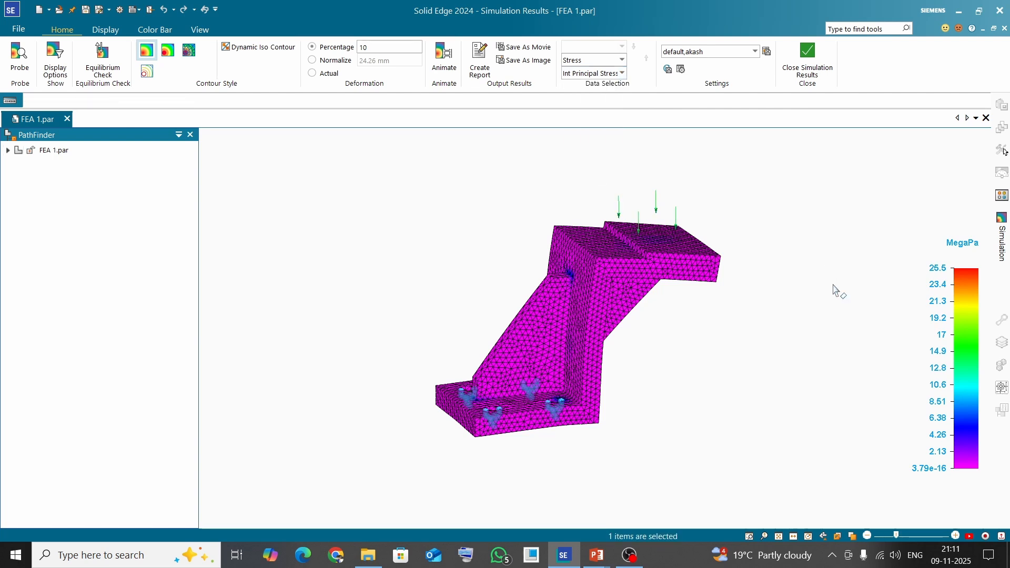
Switch the displayed stress component to Von Mises Stress
click(623, 73)
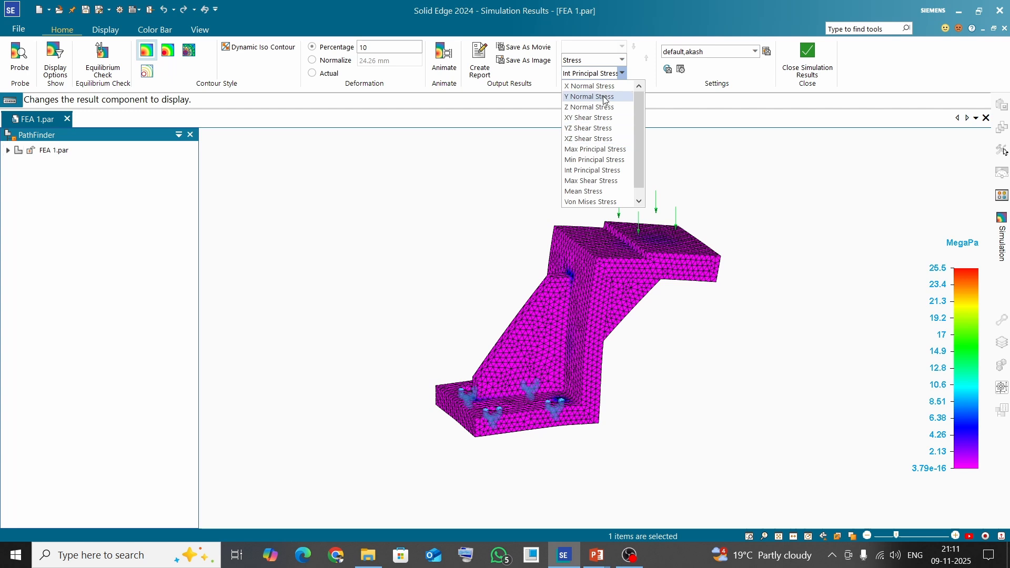
click(606, 202)
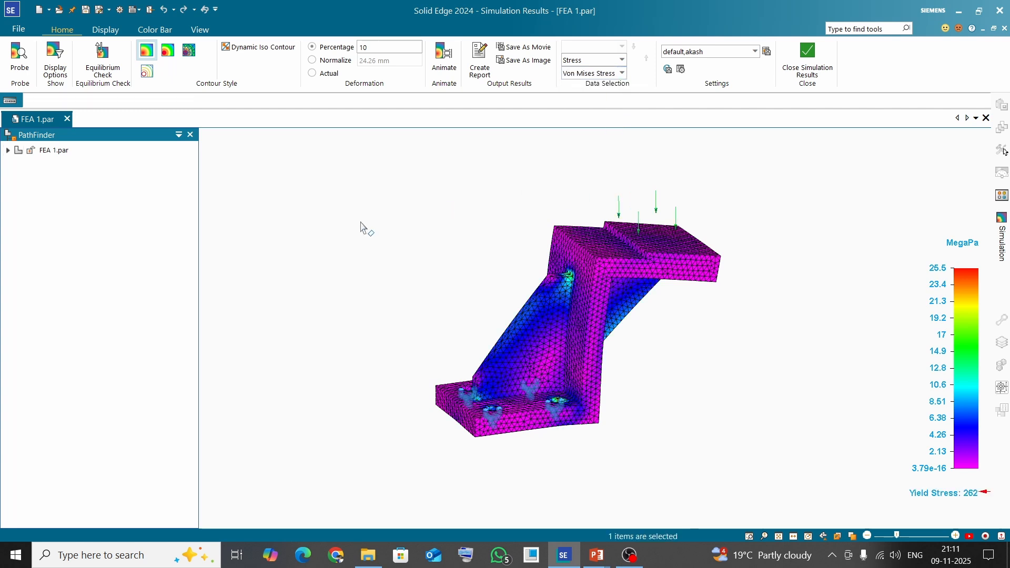
Turn on the minimum and maximum value markers for the color bar and narrow the PathFinder pane
click(155, 30)
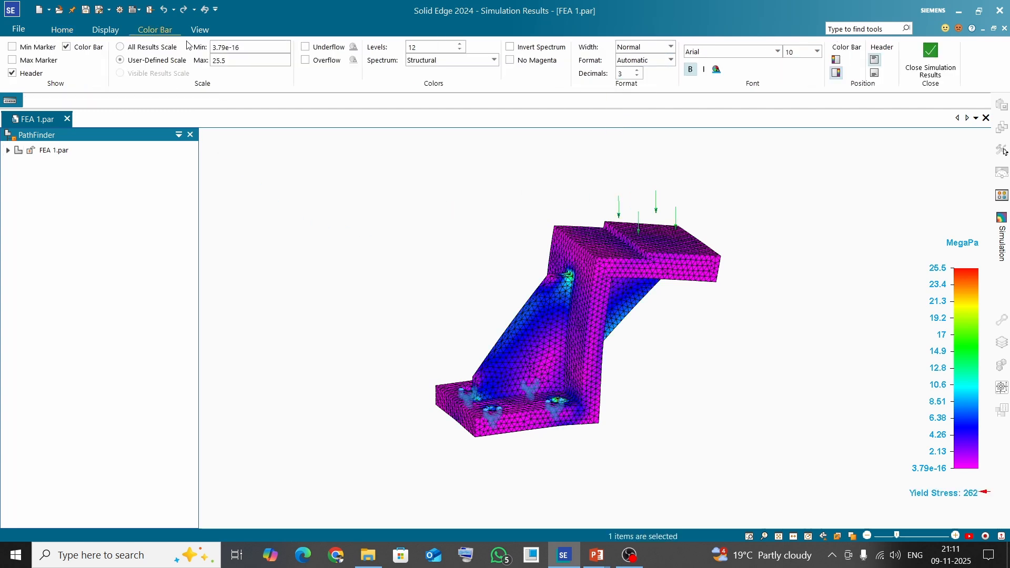
click(11, 48)
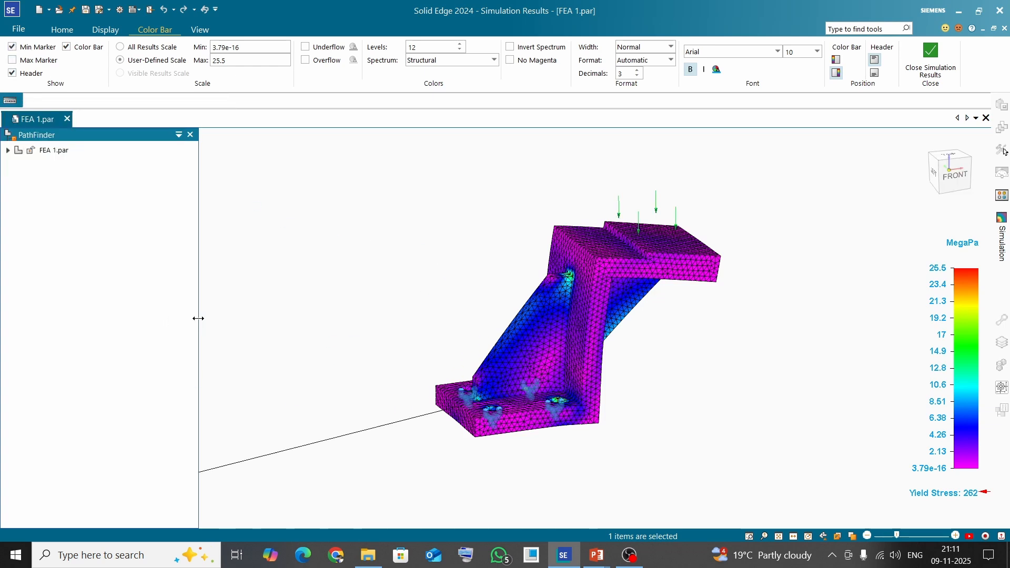
drag(198, 318, 19, 295)
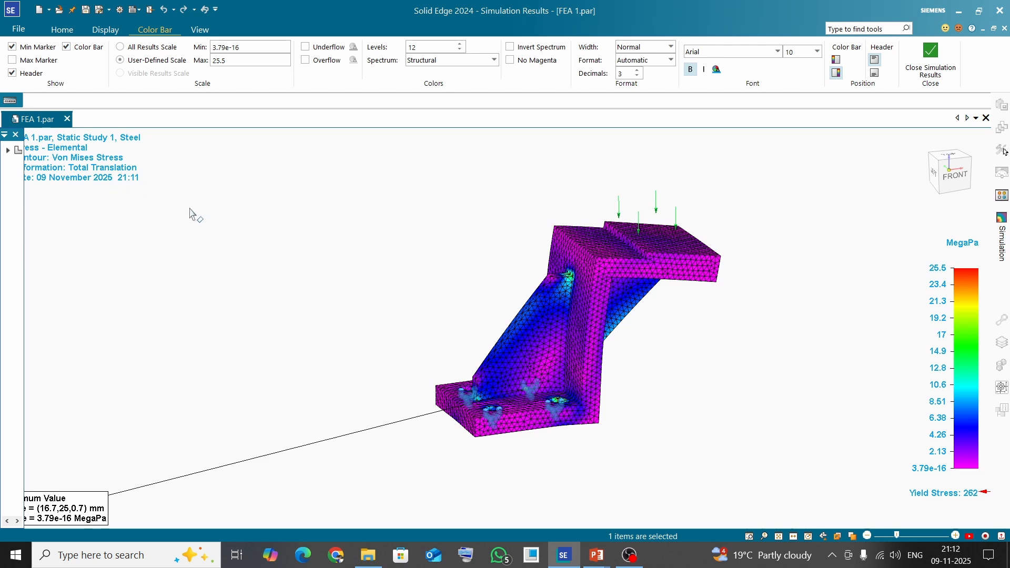
click(16, 62)
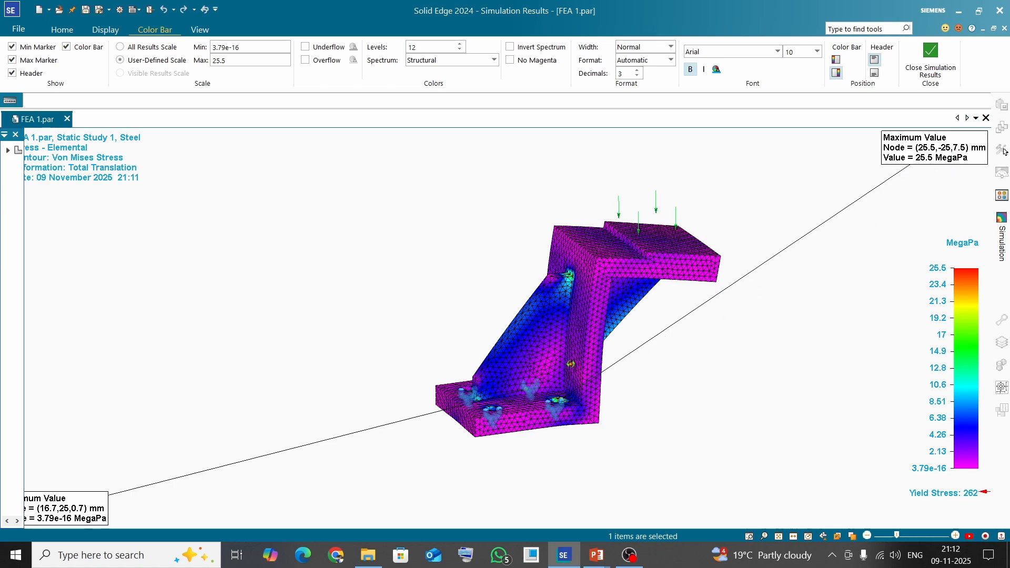
Zoom in to examine the peak stress region near the upper hole, then zoom back out and reorient
scroll(571, 363, up, 8)
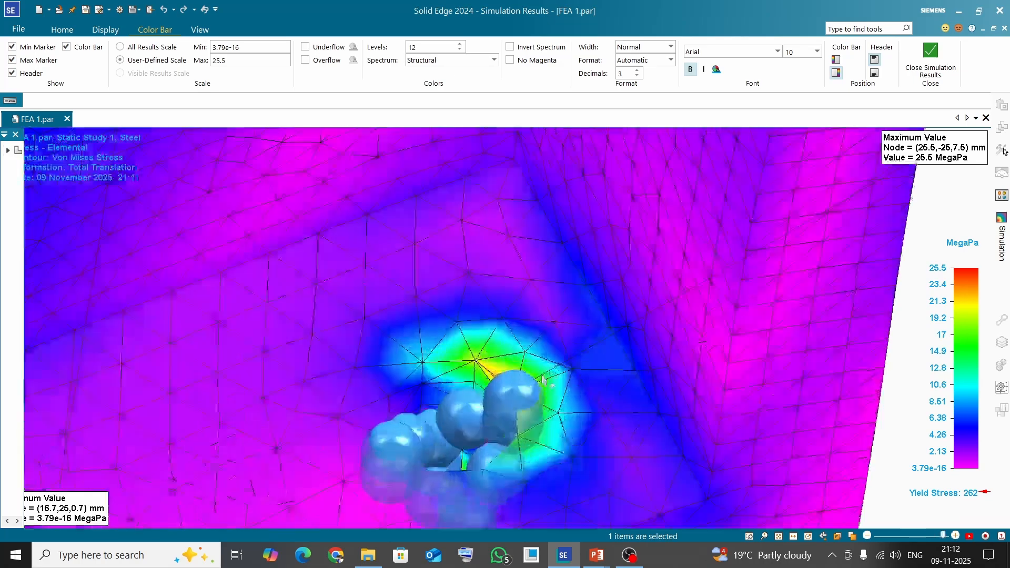
scroll(542, 378, up, 5)
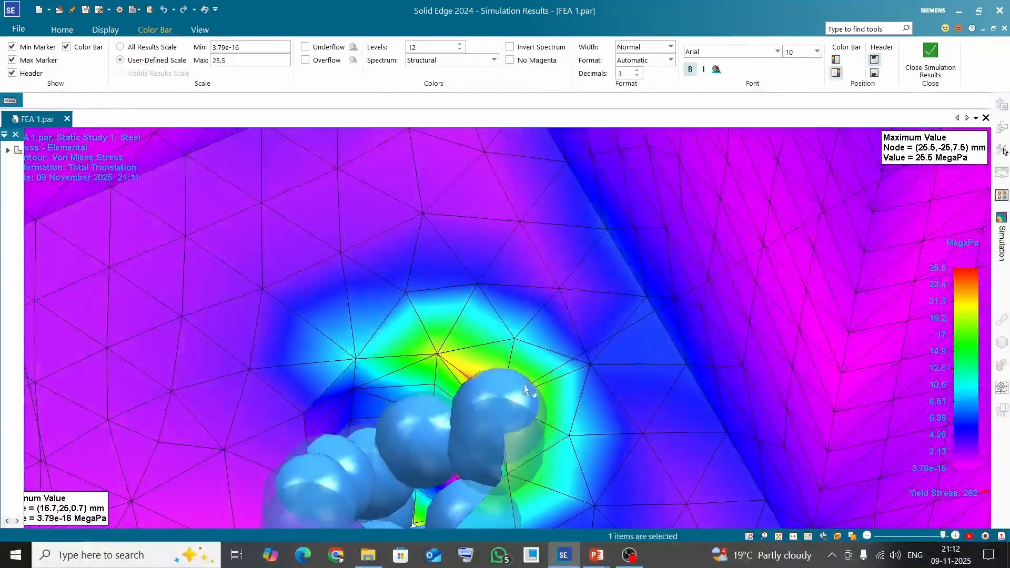
scroll(525, 388, down, 15)
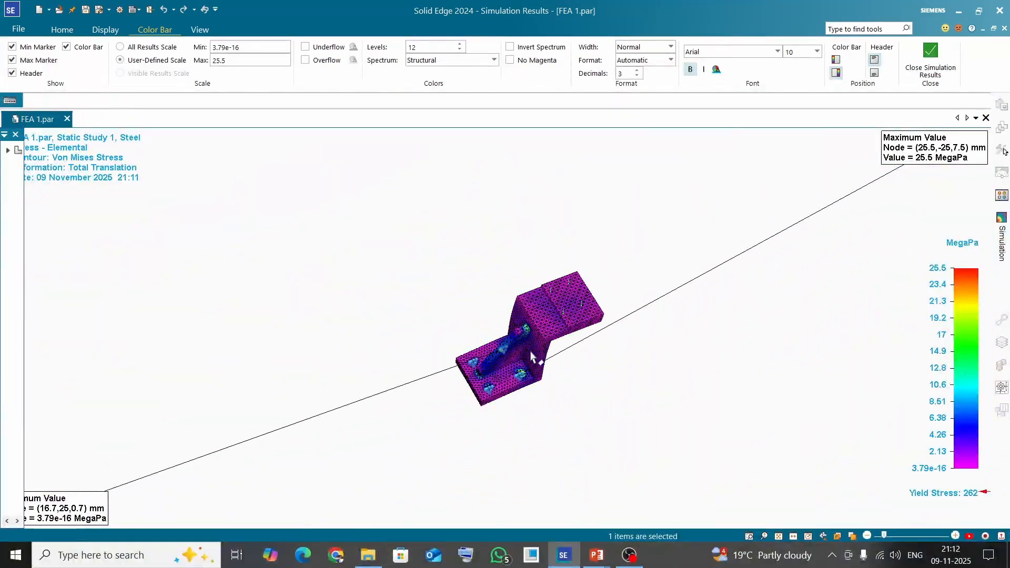
middle_drag(533, 357, 505, 242)
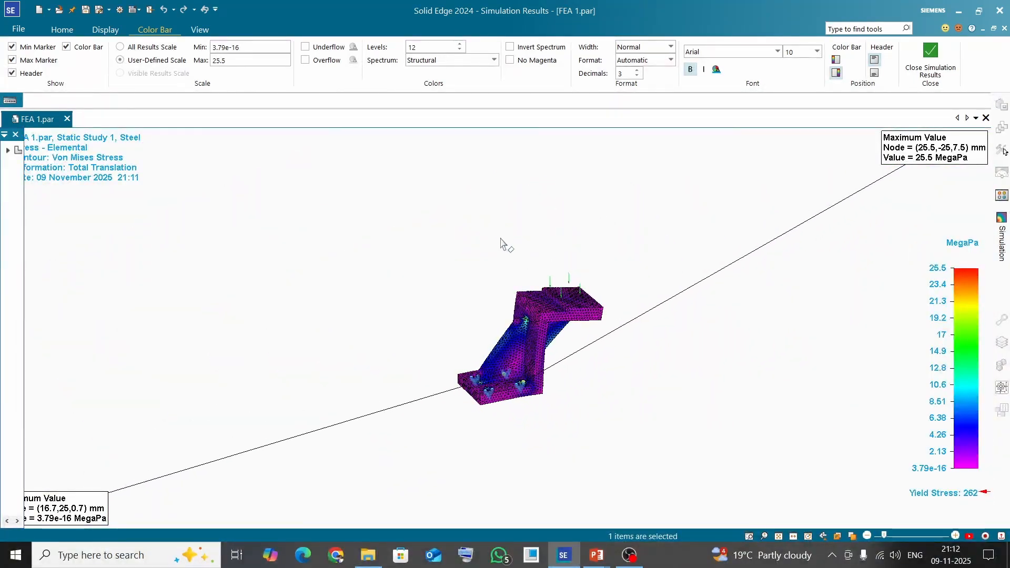
Create a simulation report titled Simulation Report as a Webpage (.html) in the Downloads folder
click(62, 30)
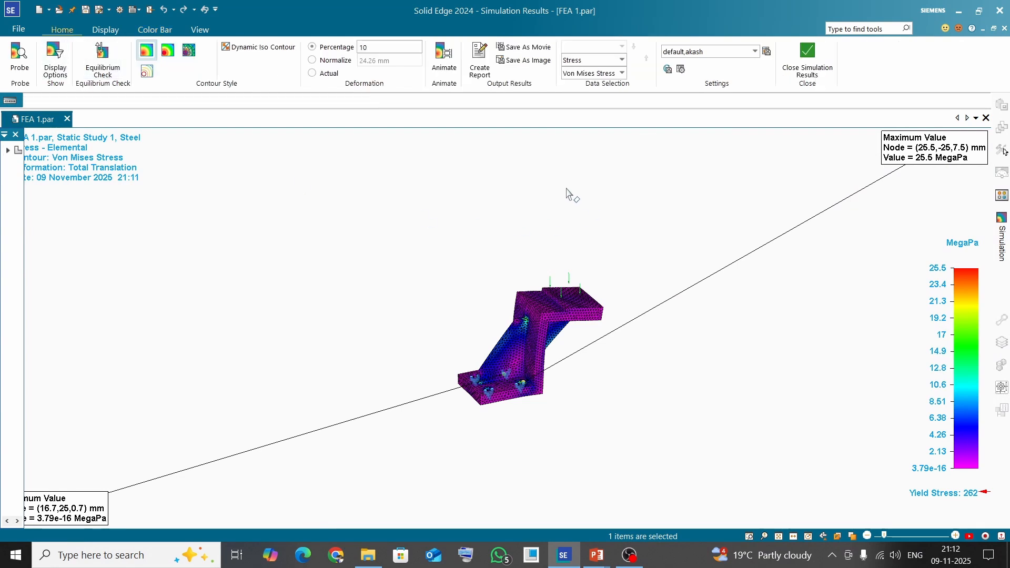
click(480, 59)
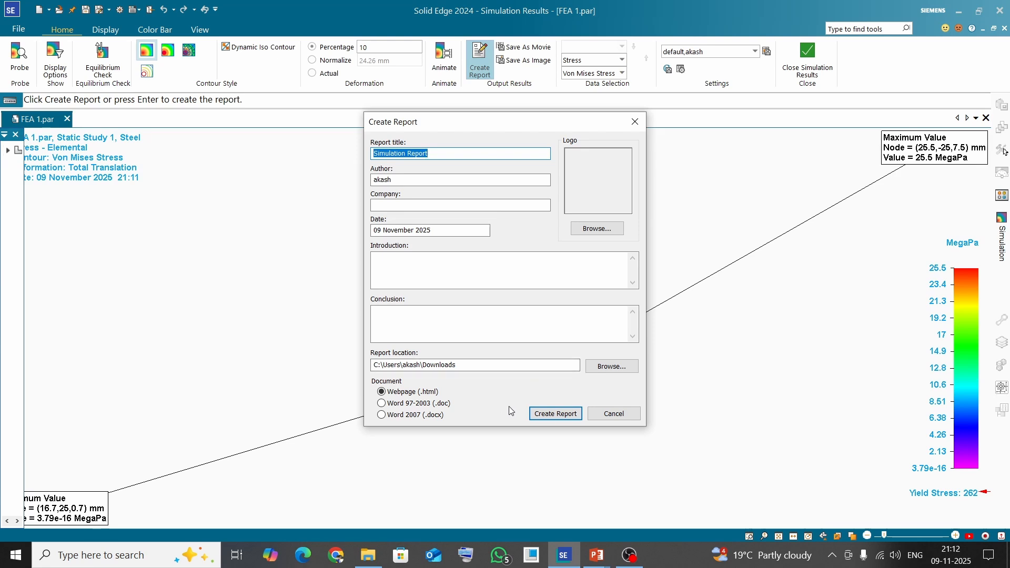
click(556, 414)
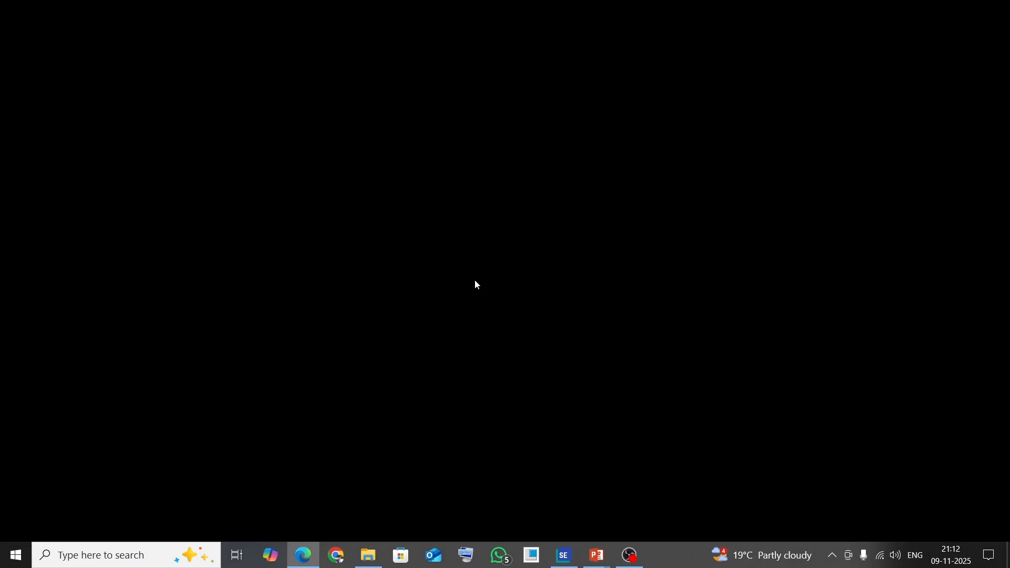
Scroll through the generated HTML report in the browser to review its material, load, mesh and result sections
scroll(422, 328, down, 10)
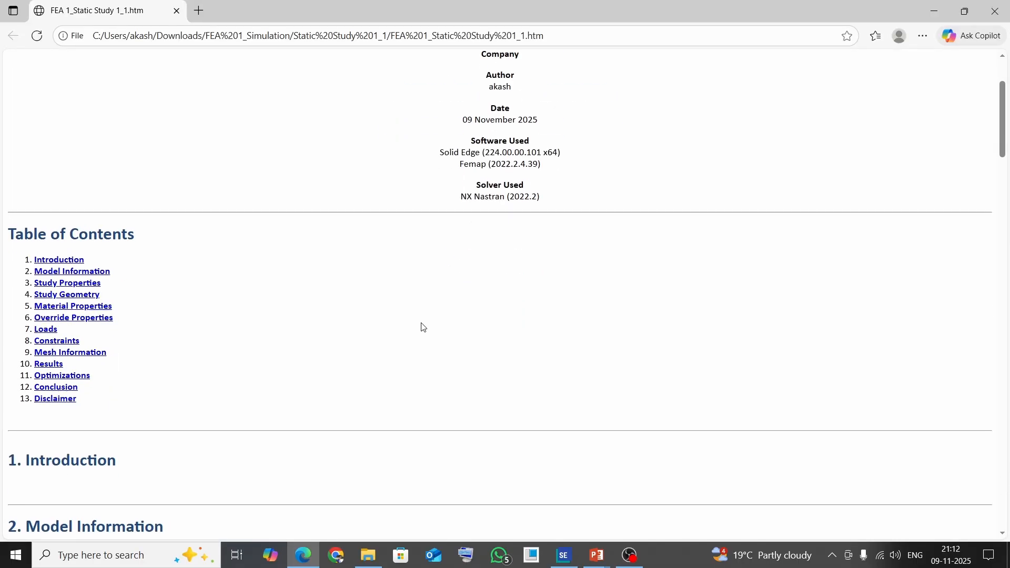
scroll(422, 327, down, 5)
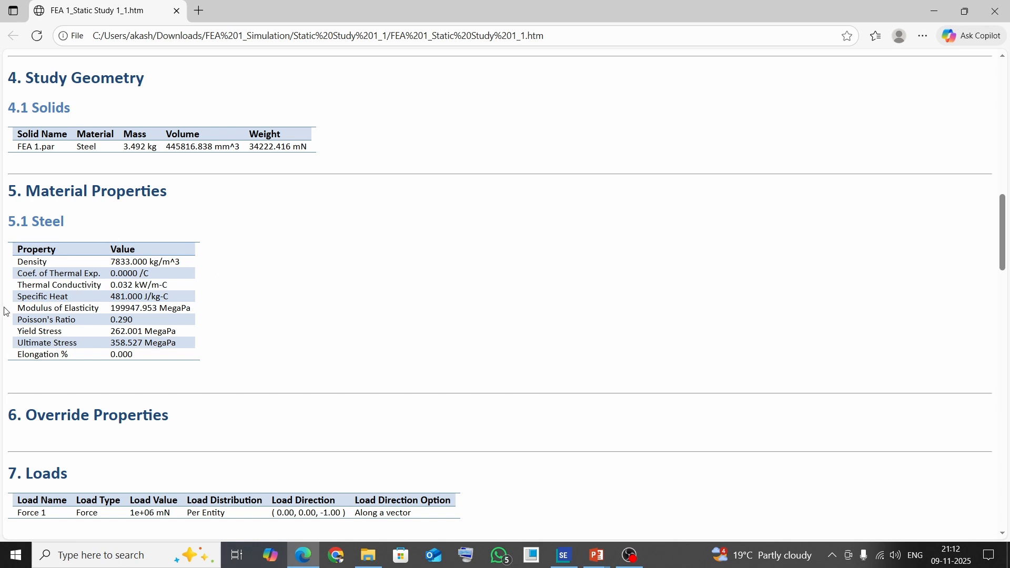
scroll(288, 328, down, 3)
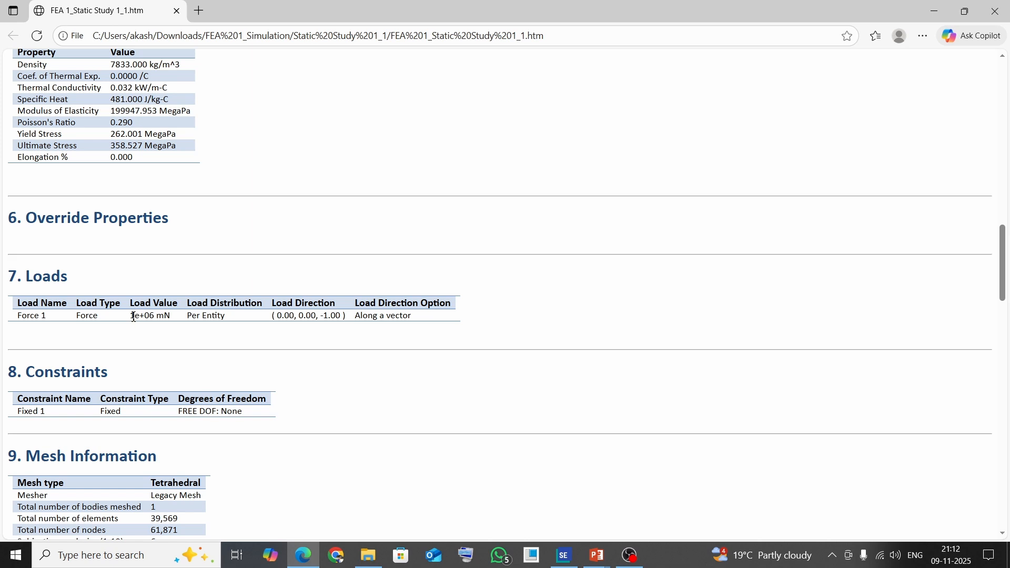
scroll(274, 340, down, 2)
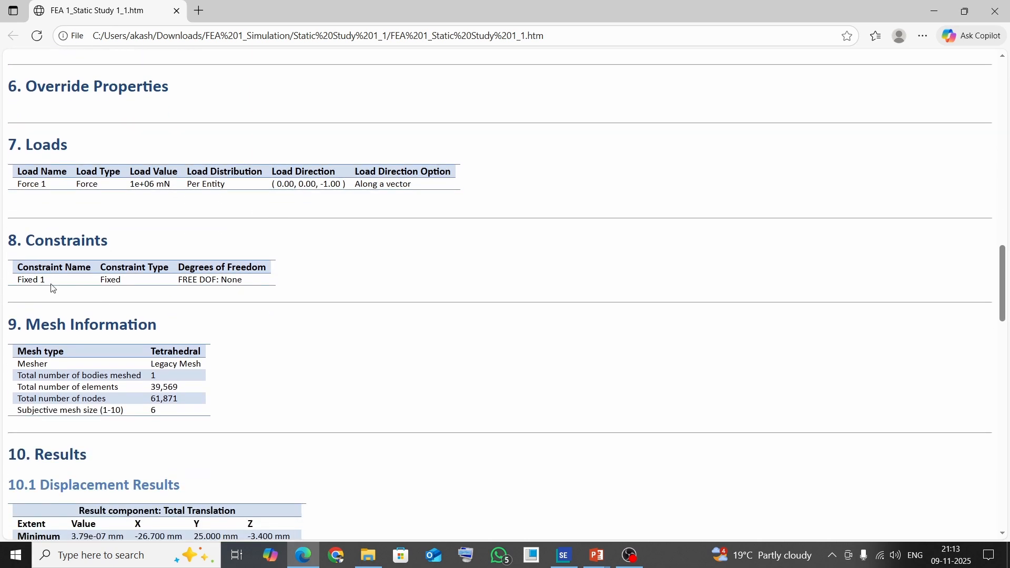
scroll(248, 305, down, 1)
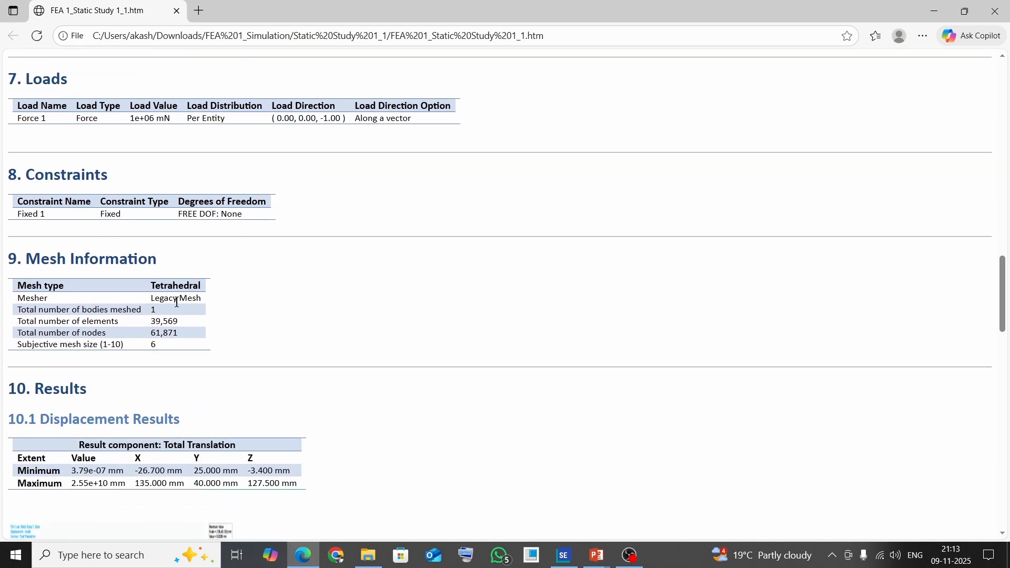
scroll(176, 302, down, 2)
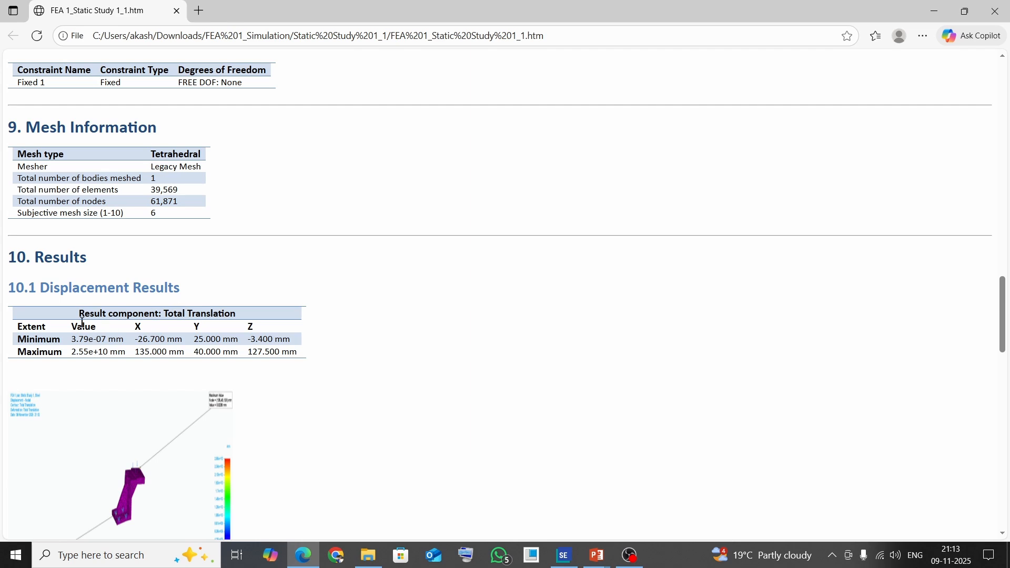
scroll(81, 323, down, 4)
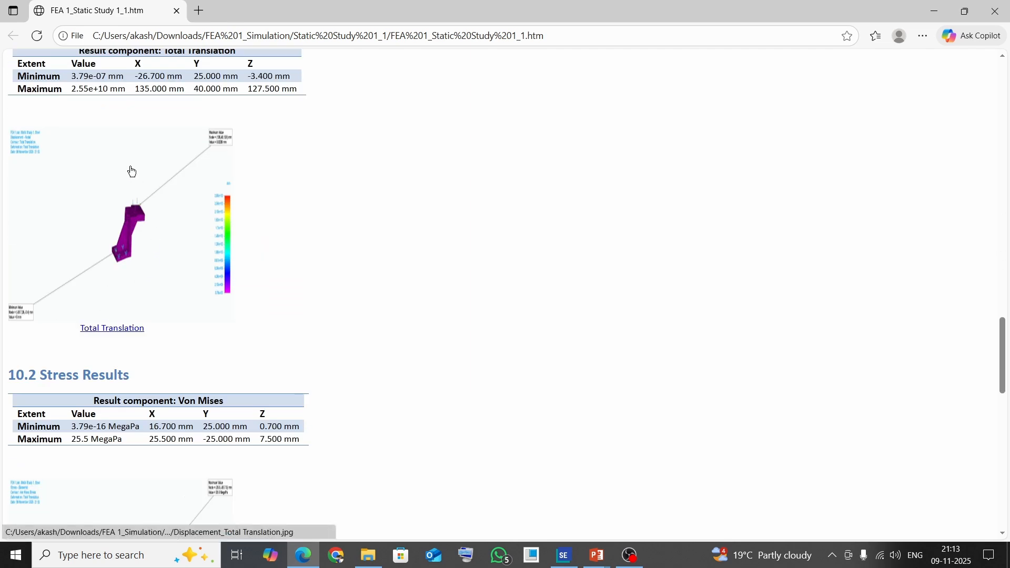
scroll(304, 342, down, 3)
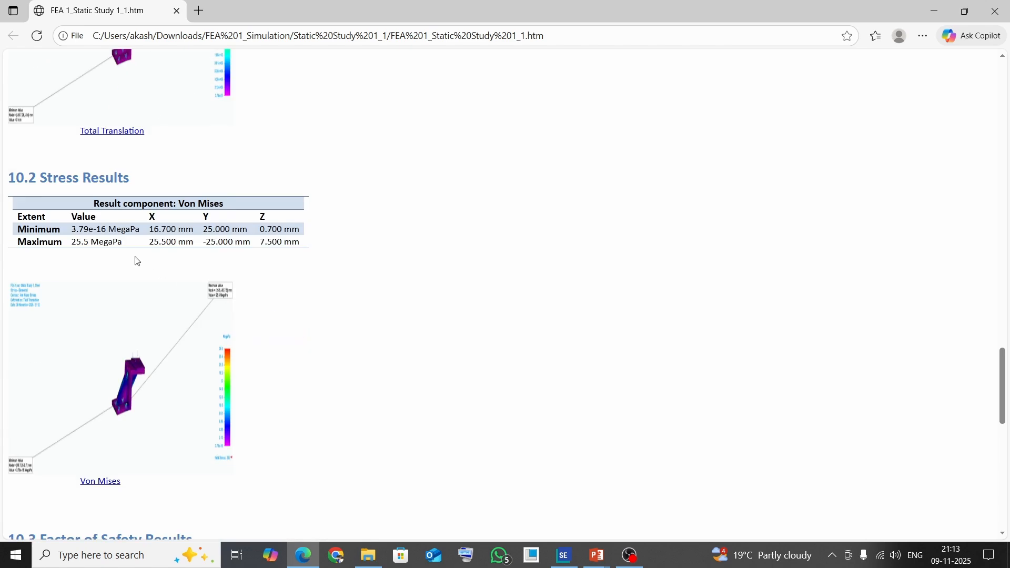
scroll(272, 277, down, 5)
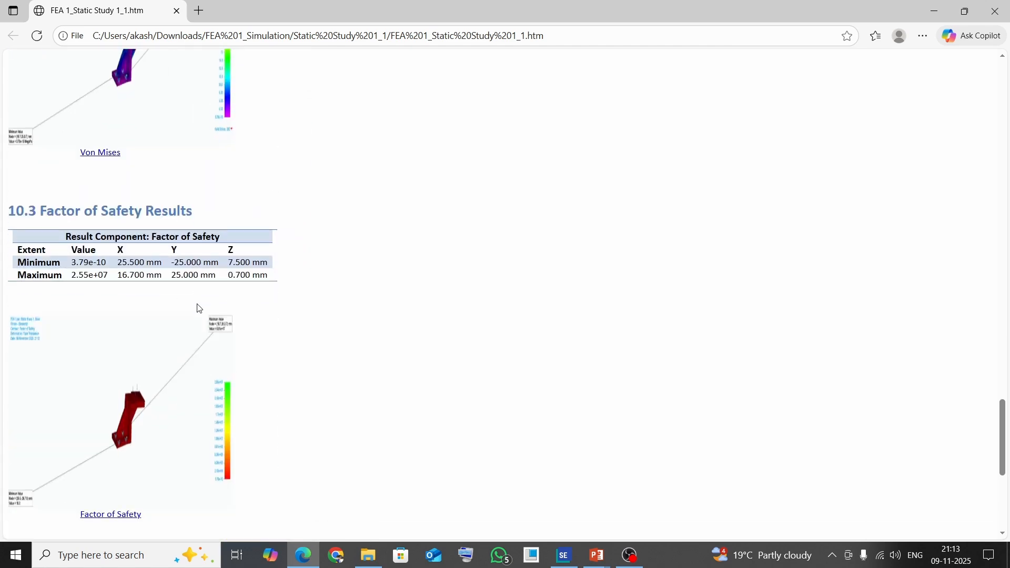
scroll(198, 309, down, 2)
scroll(197, 308, down, 3)
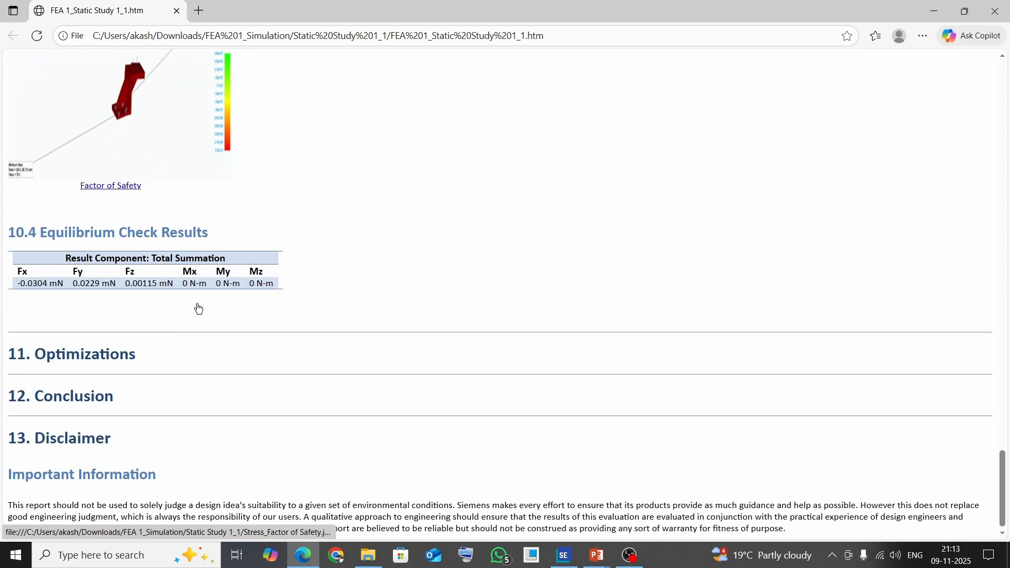
scroll(198, 309, down, 1)
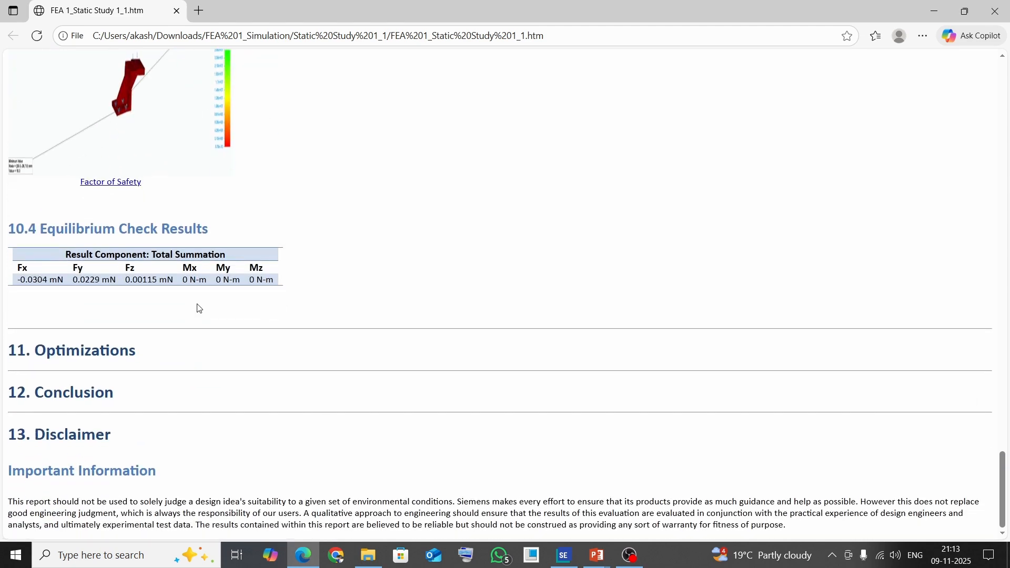
scroll(196, 300, up, 20)
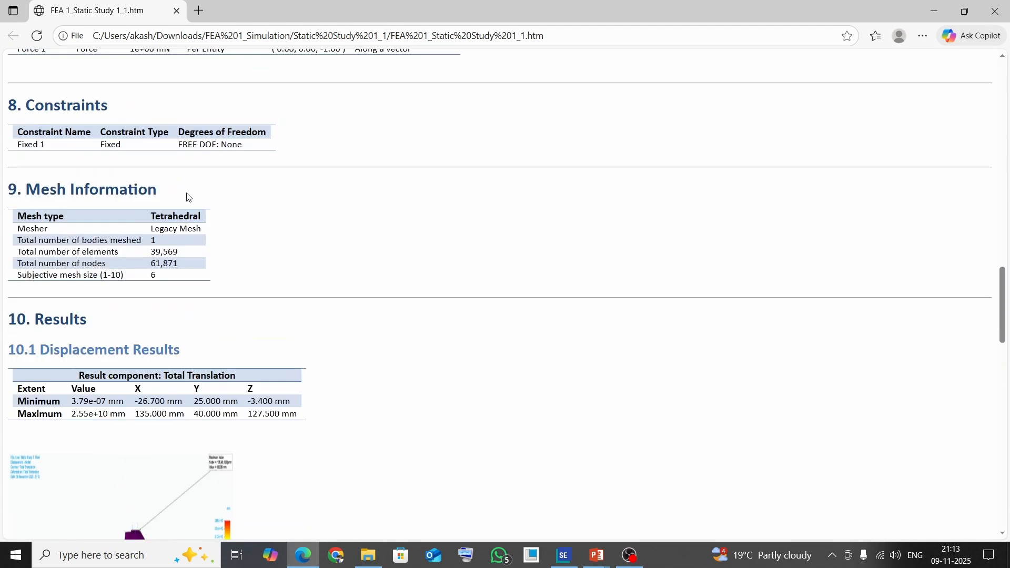
Scroll back to the top of the HTML report and close the report's browser tab
scroll(187, 192, up, 9)
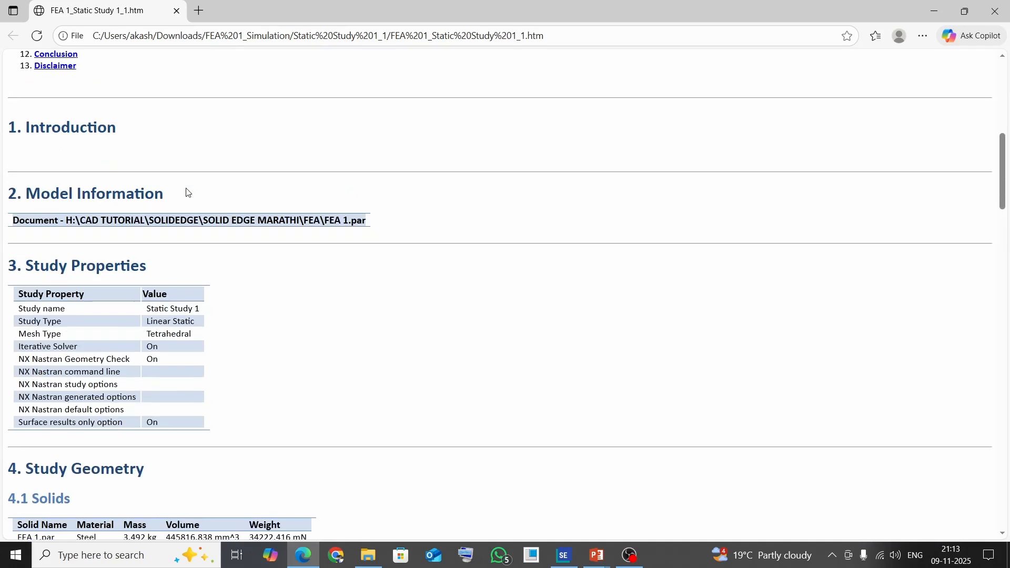
click(177, 11)
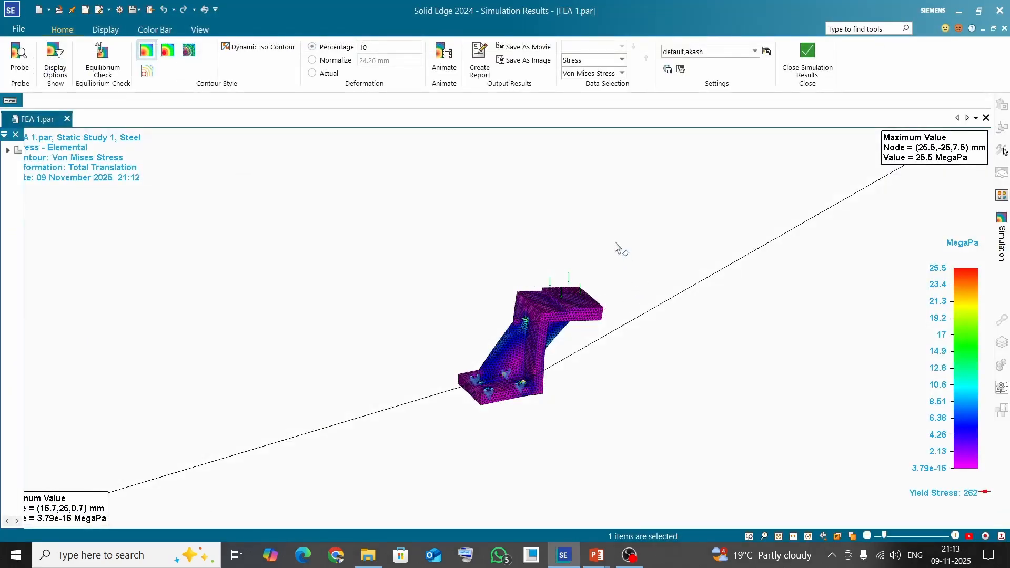
Save the result animation as a movie named FEA 1 in Video for Windows (.avi) format in the Downloads folder
scroll(616, 242, down, 1)
middle_drag(615, 243, 596, 266)
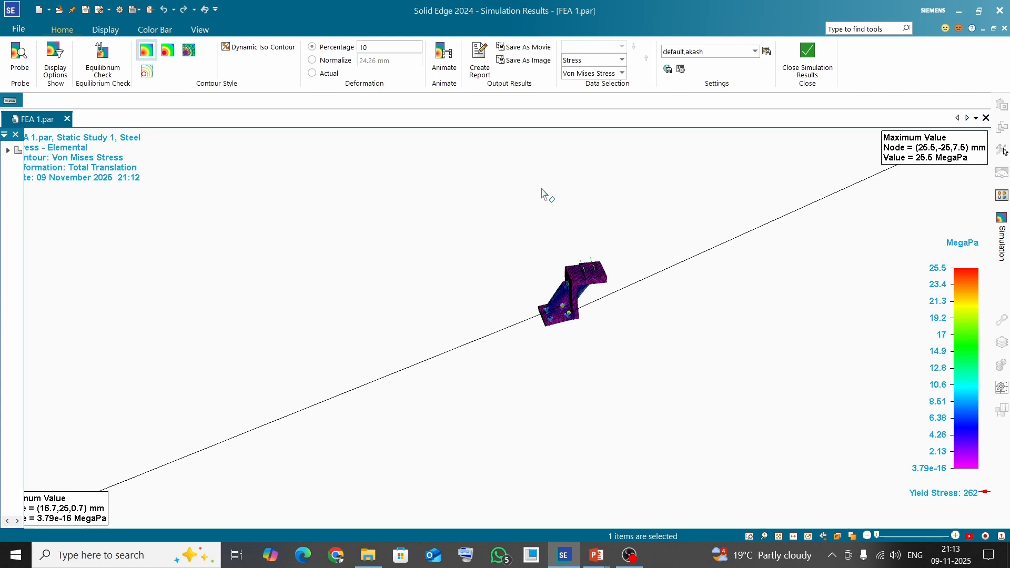
click(528, 51)
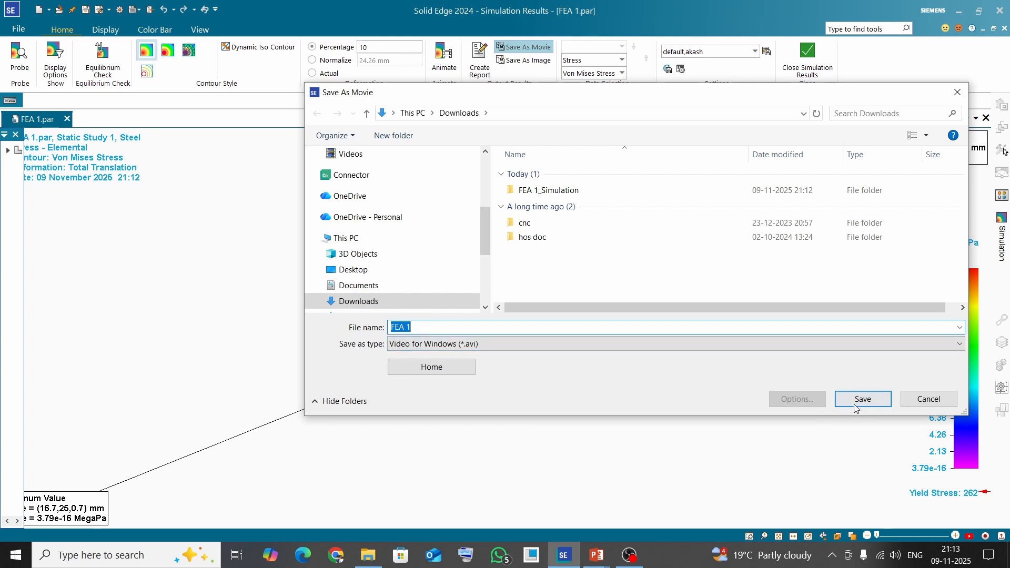
click(863, 400)
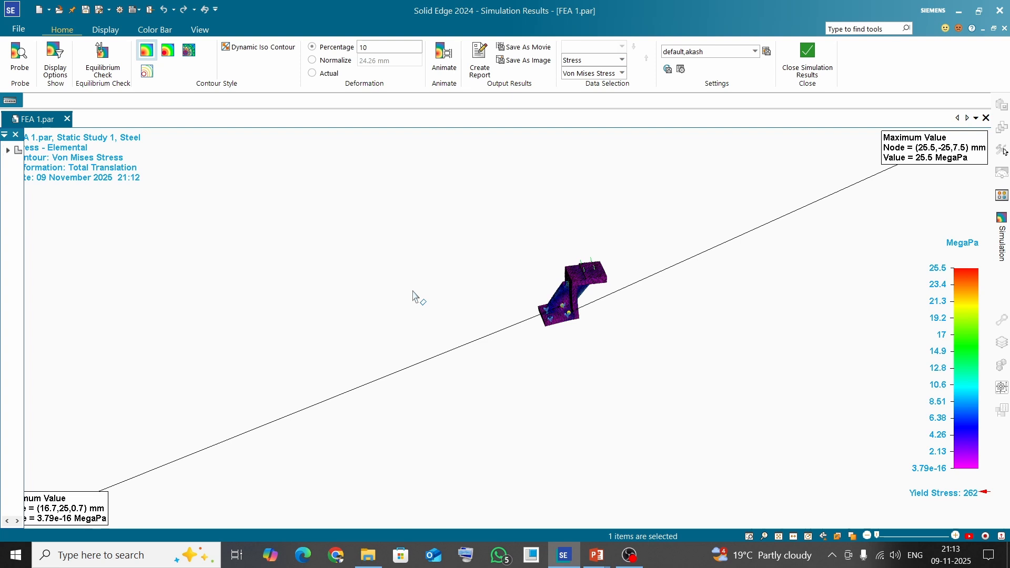
Open the saved FEA 1 movie from the Downloads folder in Media Player, then close the player
click(368, 554)
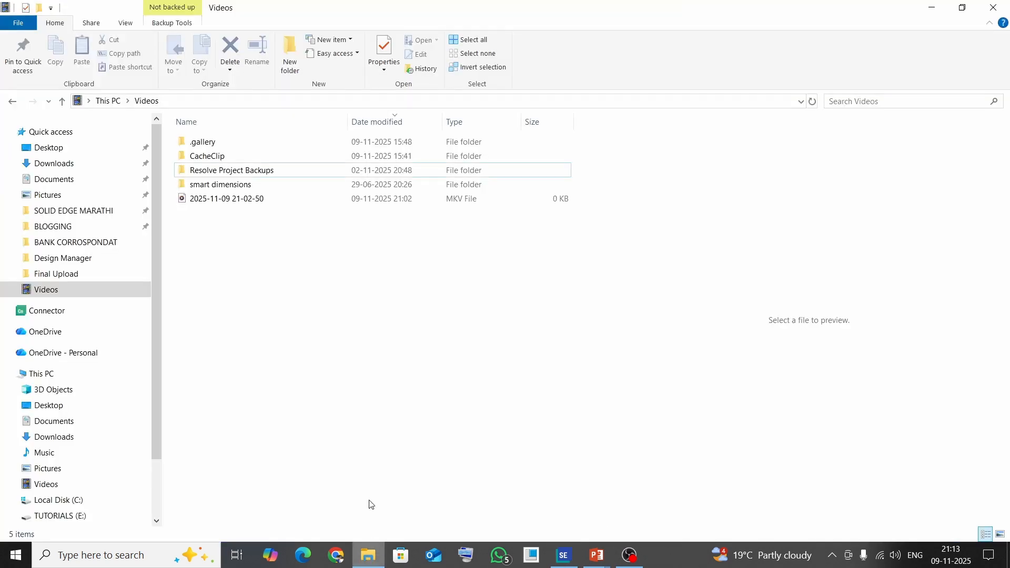
click(58, 163)
double_click(209, 158)
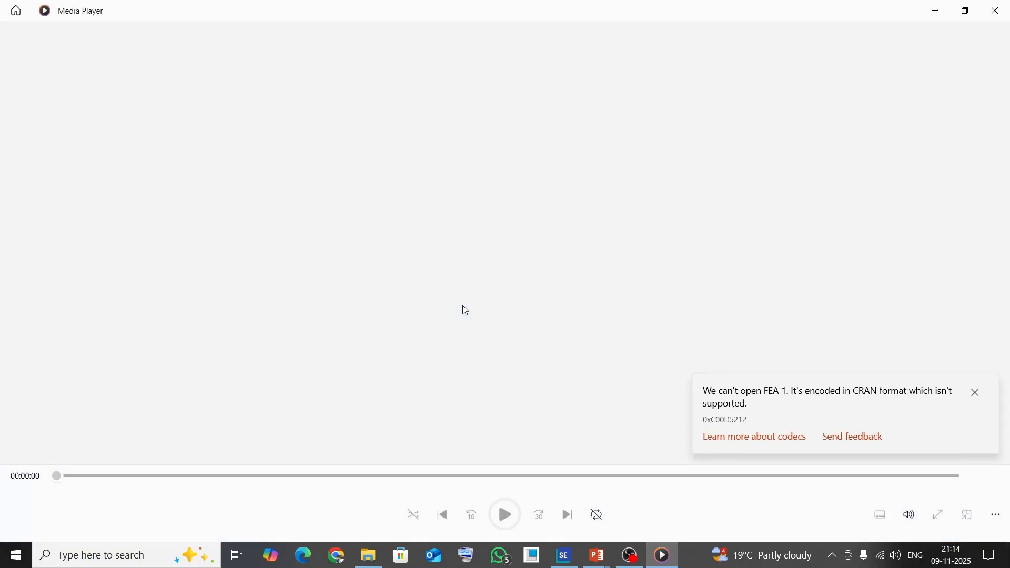
click(996, 11)
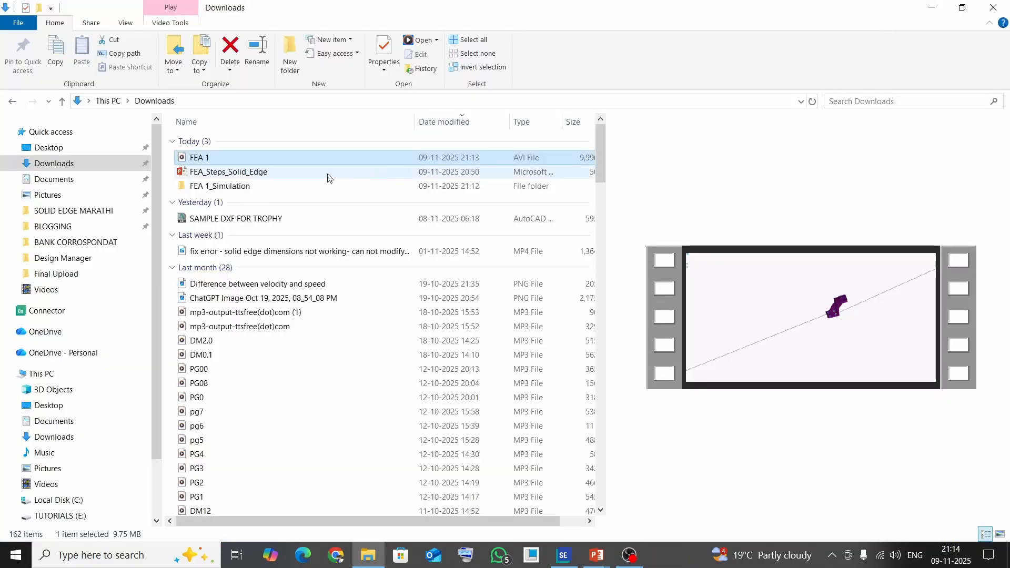
Open the FEA 1 movie with VLC media player, close it, and return to Solid Edge
right_click(317, 159)
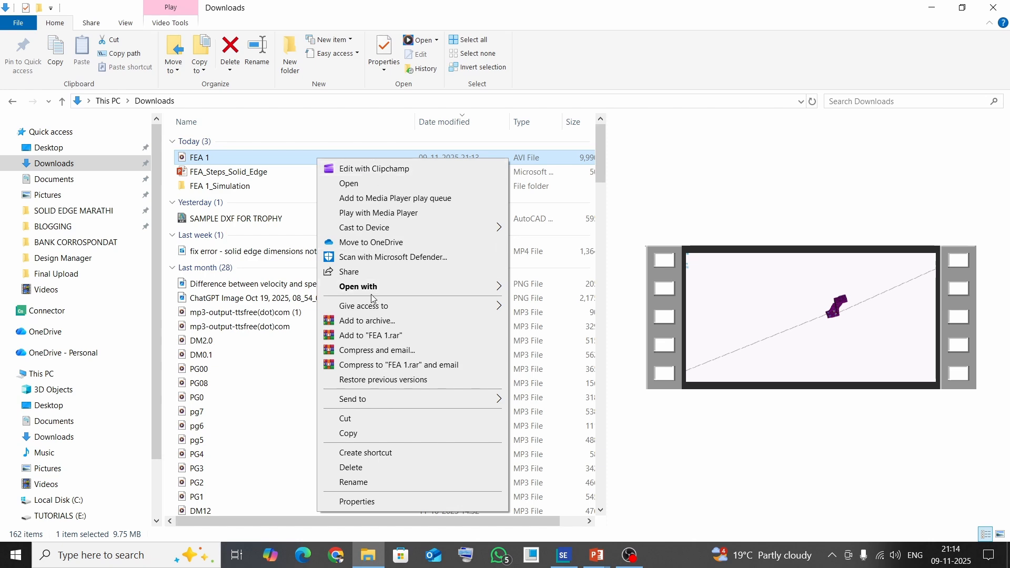
mouse_move(381, 293)
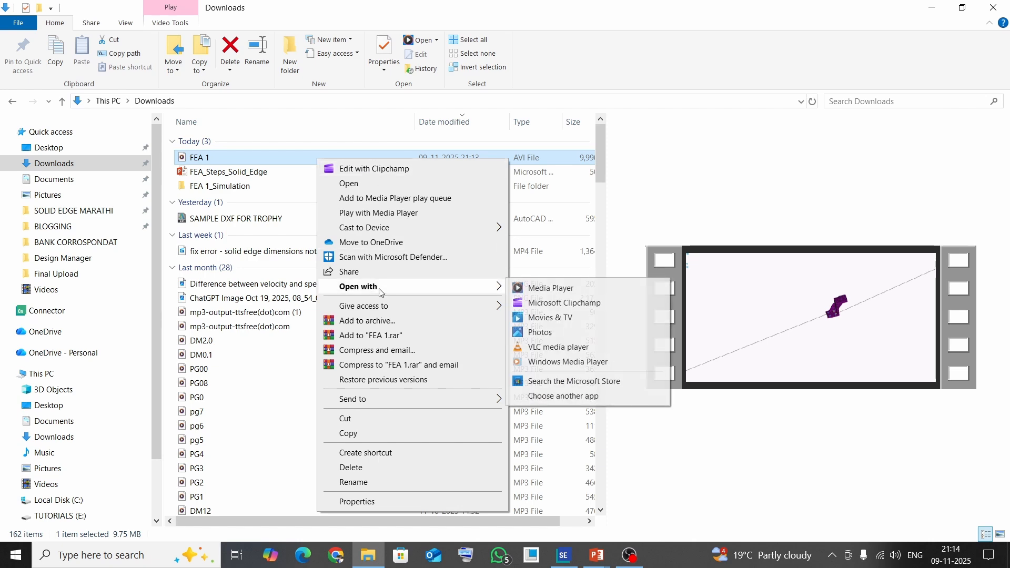
click(574, 348)
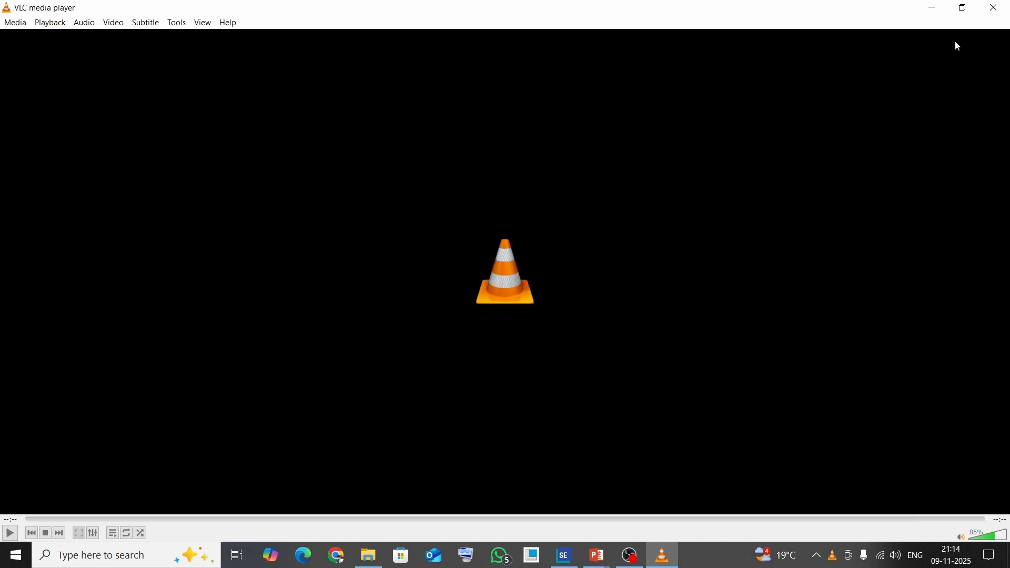
click(995, 8)
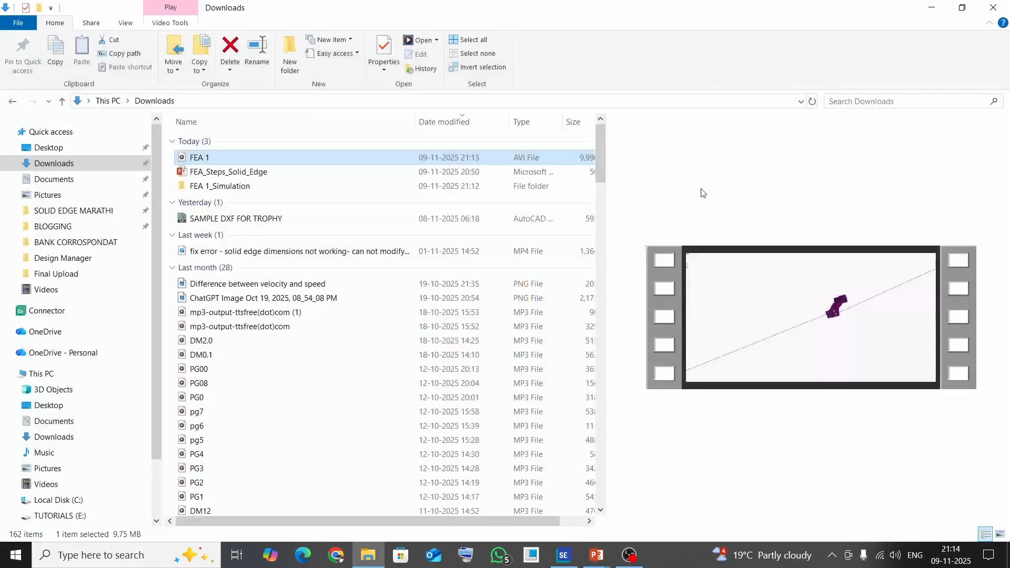
click(563, 554)
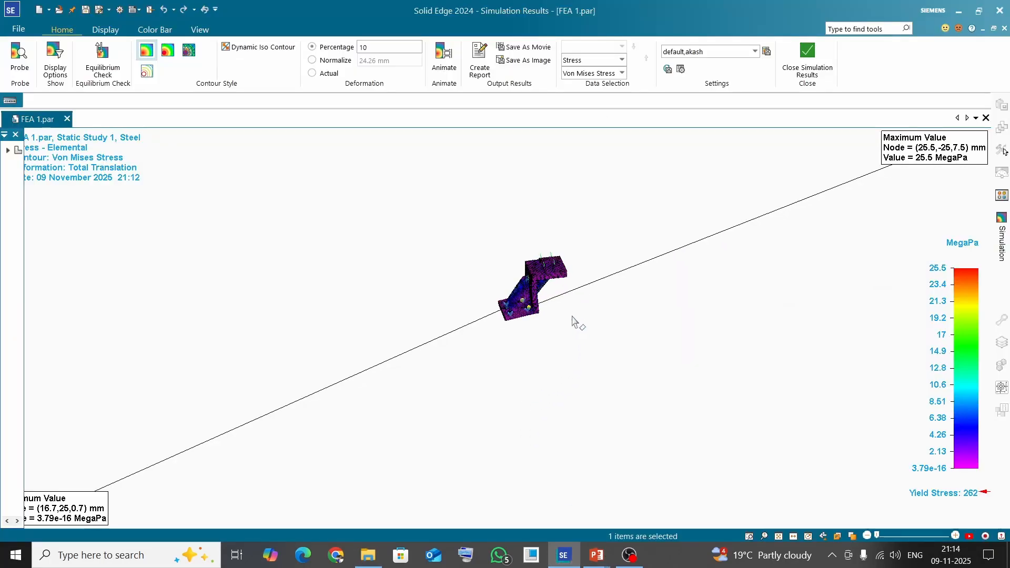